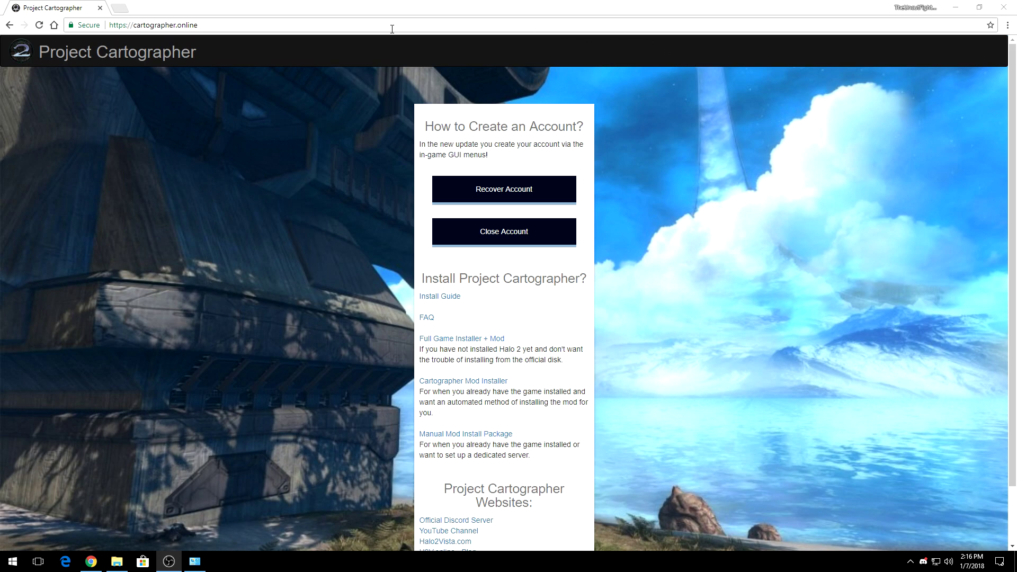
Download the Full Game Installer + Mod package h2pc_installer_1.6.1.zip from cartographer.online
click(188, 25)
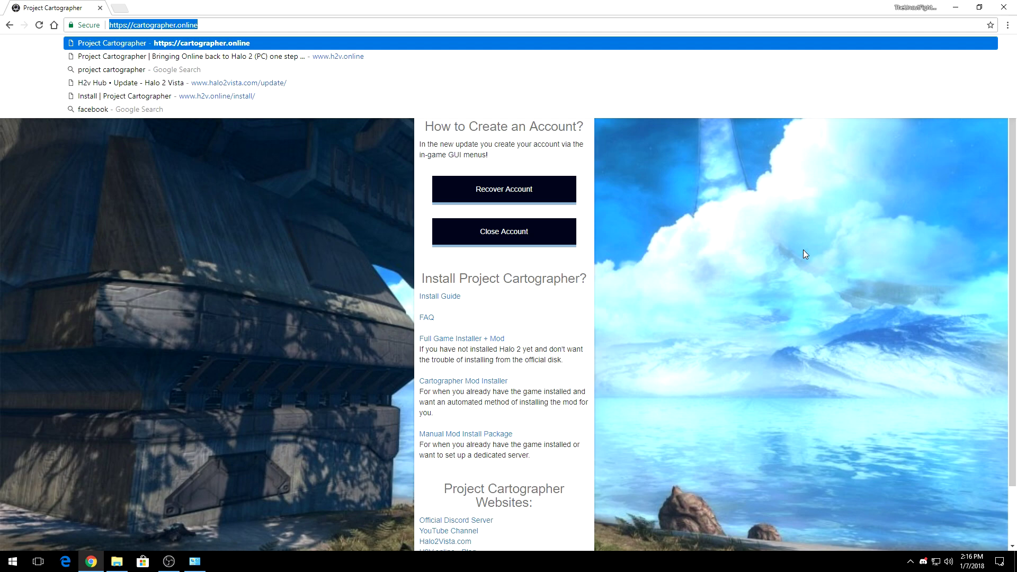
click(814, 282)
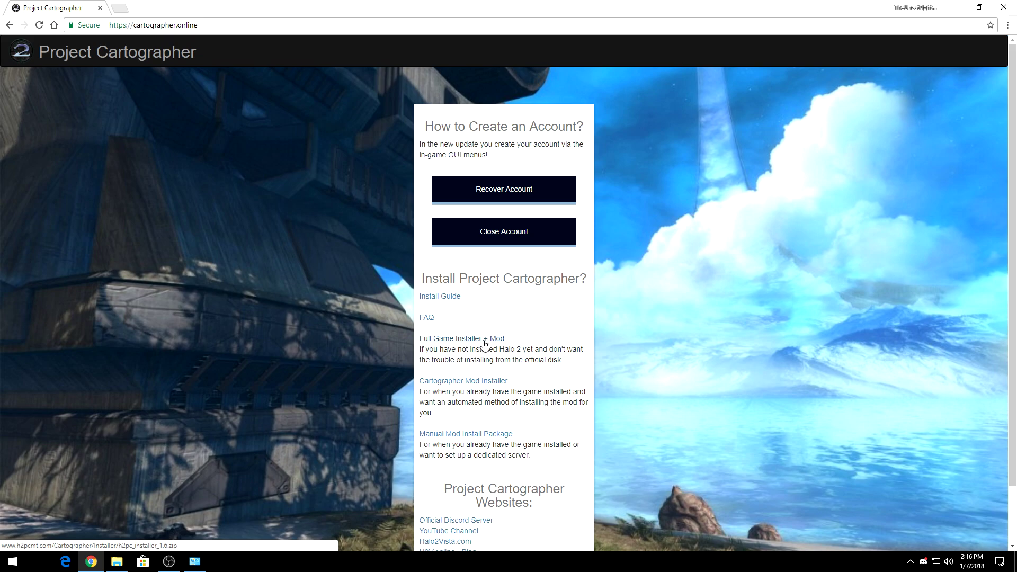
click(484, 341)
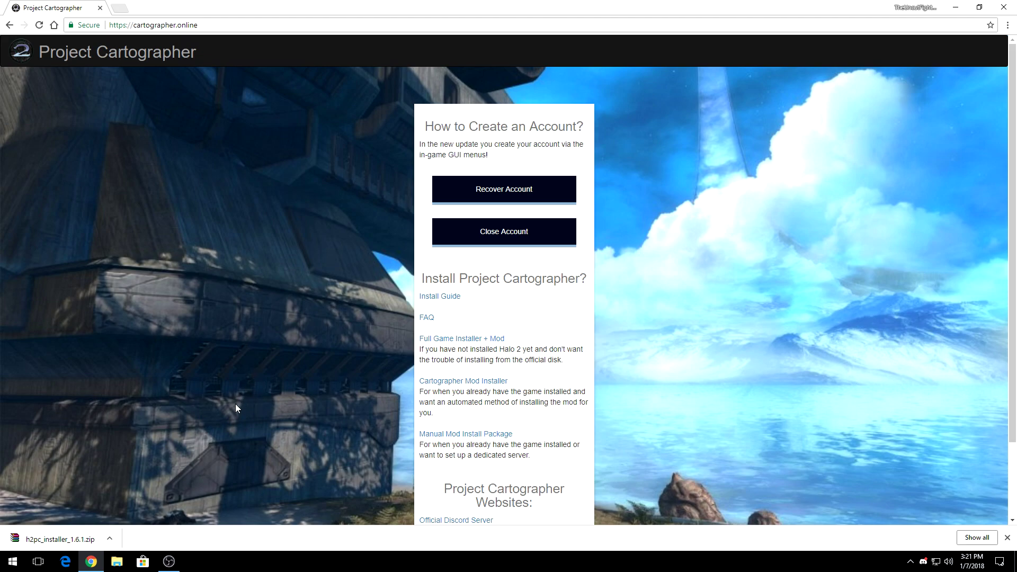
click(116, 561)
Show the Downloads folder and select the h2pc_installer_1.6.1 archive
click(47, 85)
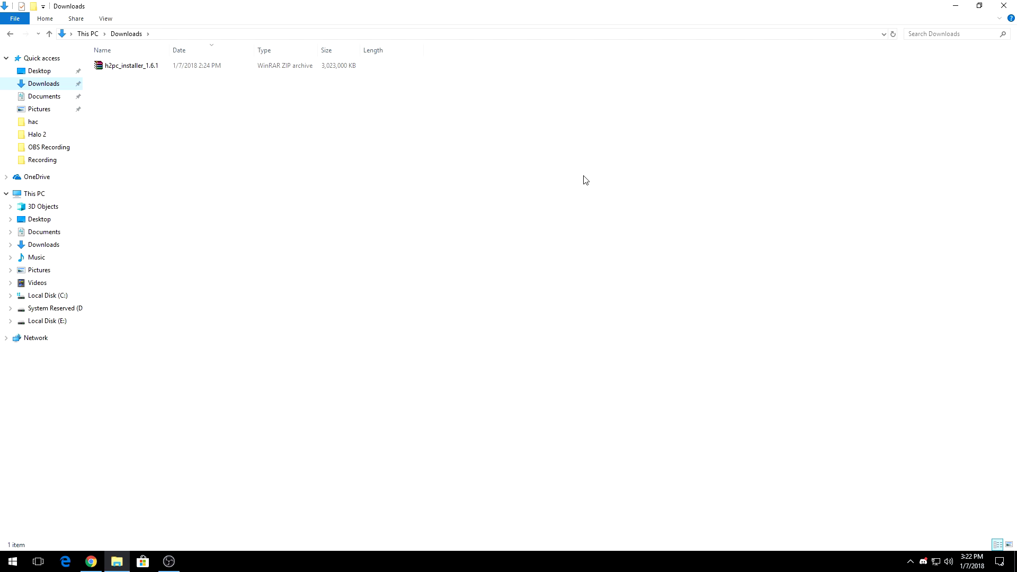
key(ctrl+a)
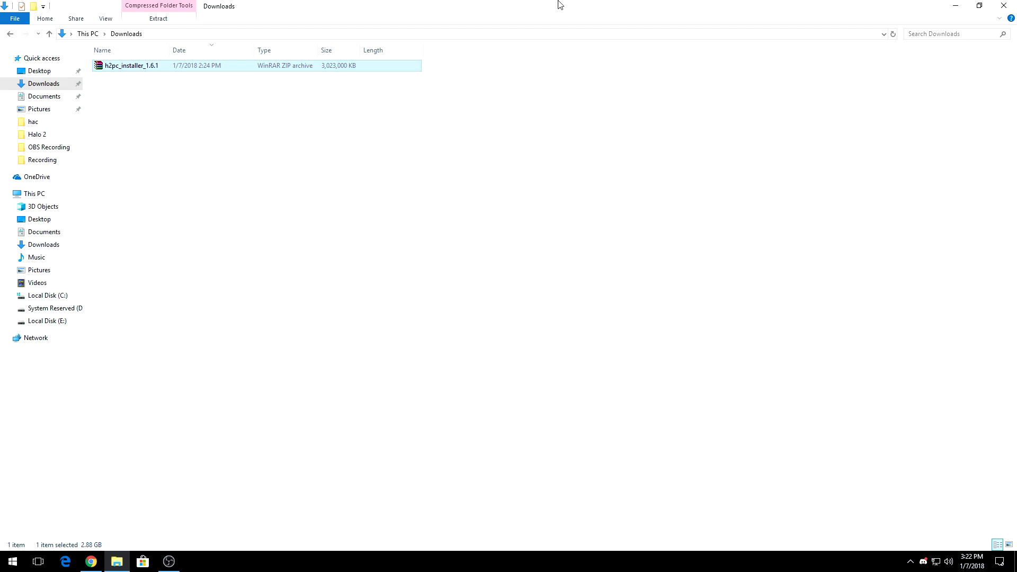
Uncover the desktop and create a folder named Installer at its right edge
drag(559, 3, 537, 24)
click(956, 8)
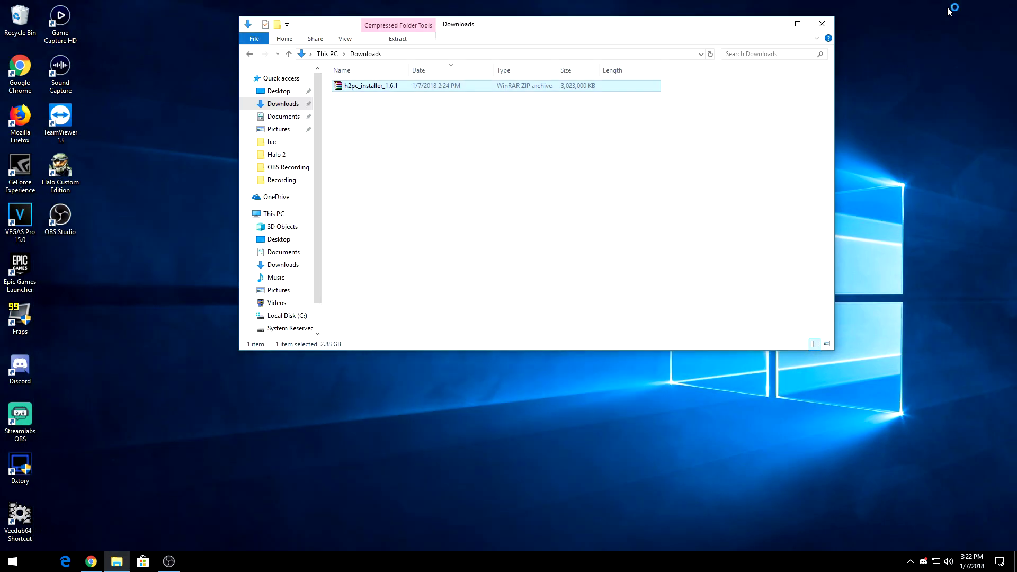
drag(598, 33, 361, 40)
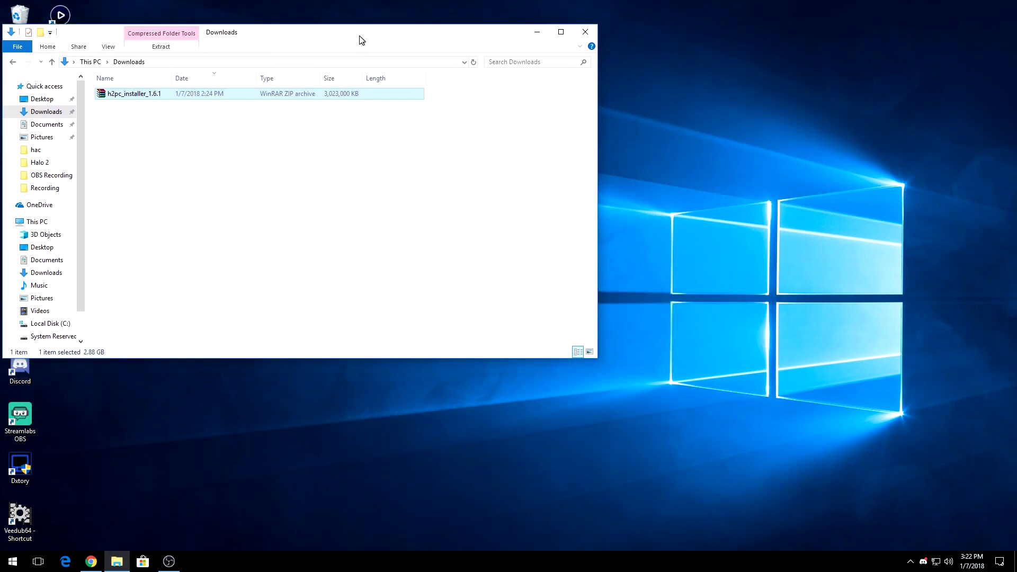
right_click(734, 245)
mouse_move(768, 345)
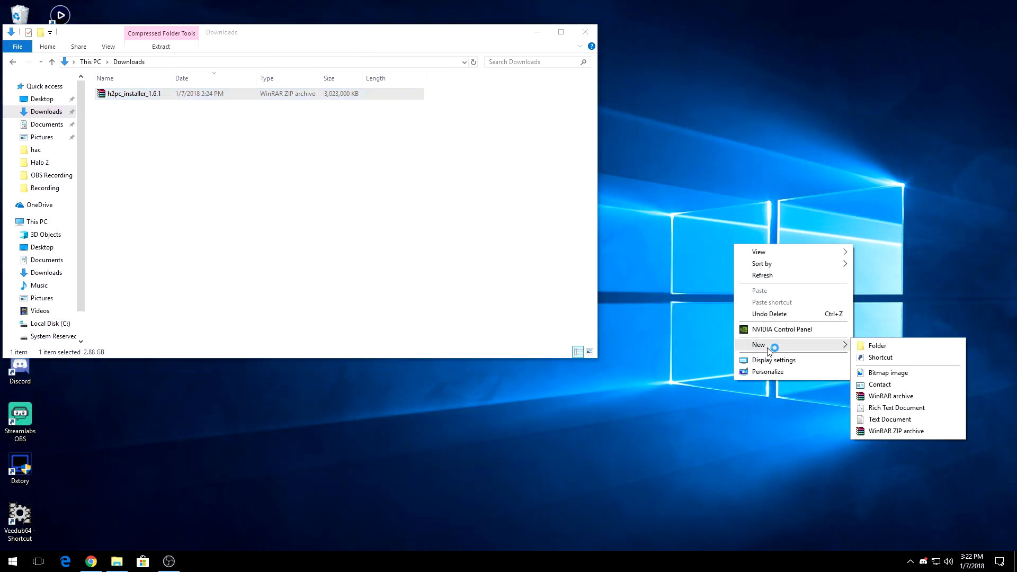
click(877, 346)
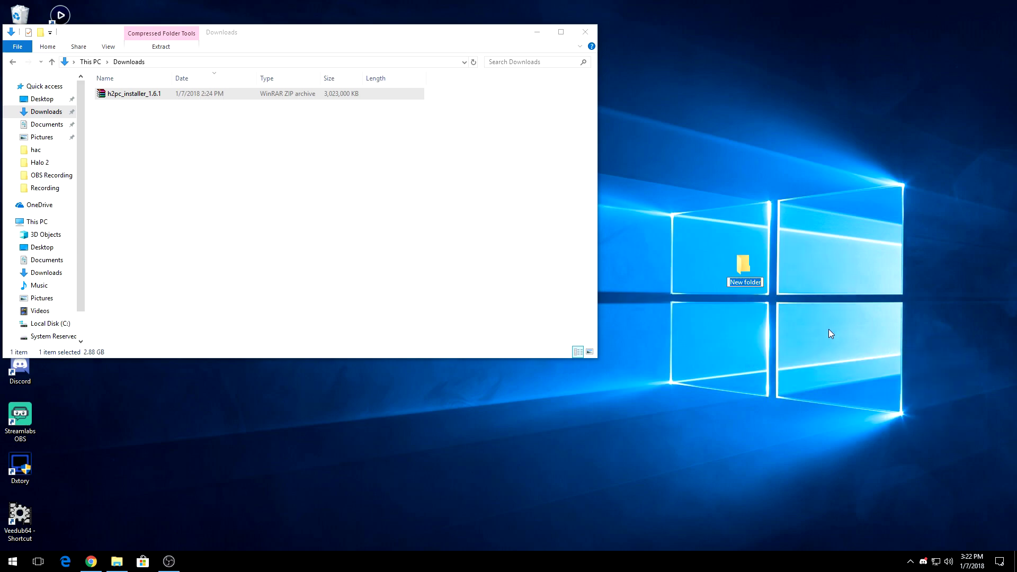
text(Installer)
key(Return)
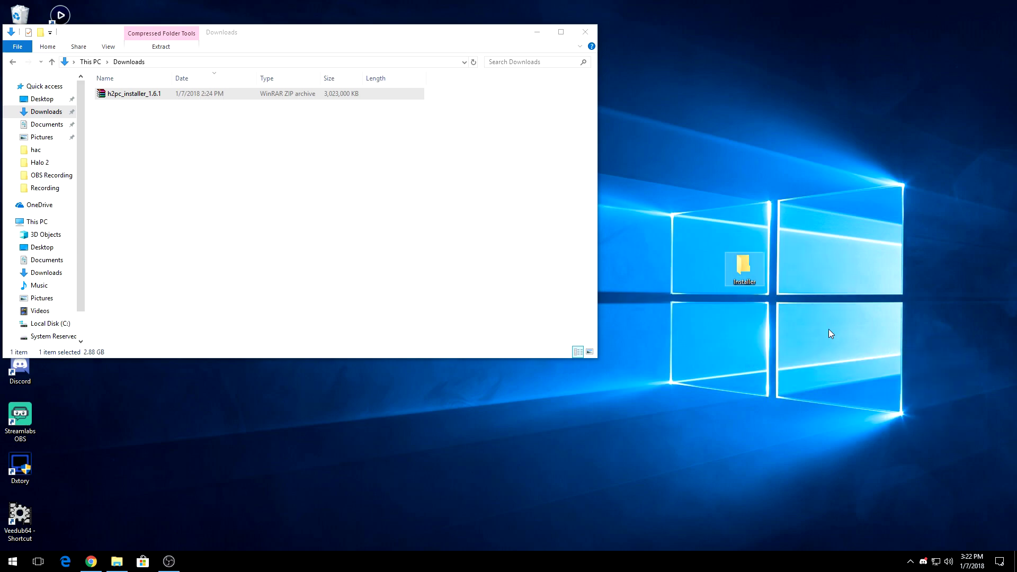
drag(757, 280, 928, 238)
Extract h2pc_data.7z and the h2pc_setup program from the zip into Installer, then close WinRAR
click(156, 95)
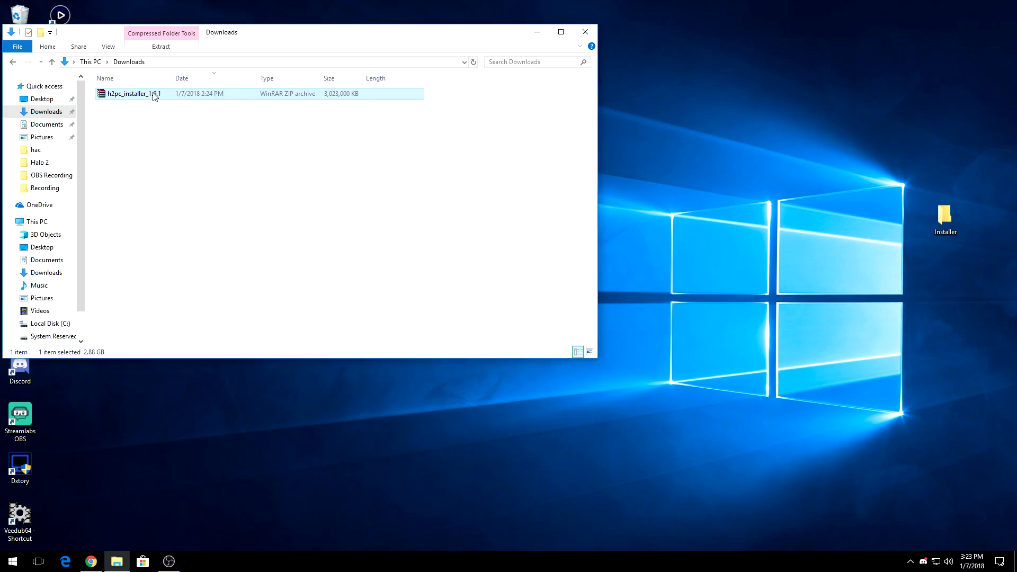
double_click(155, 96)
key(ctrl+a)
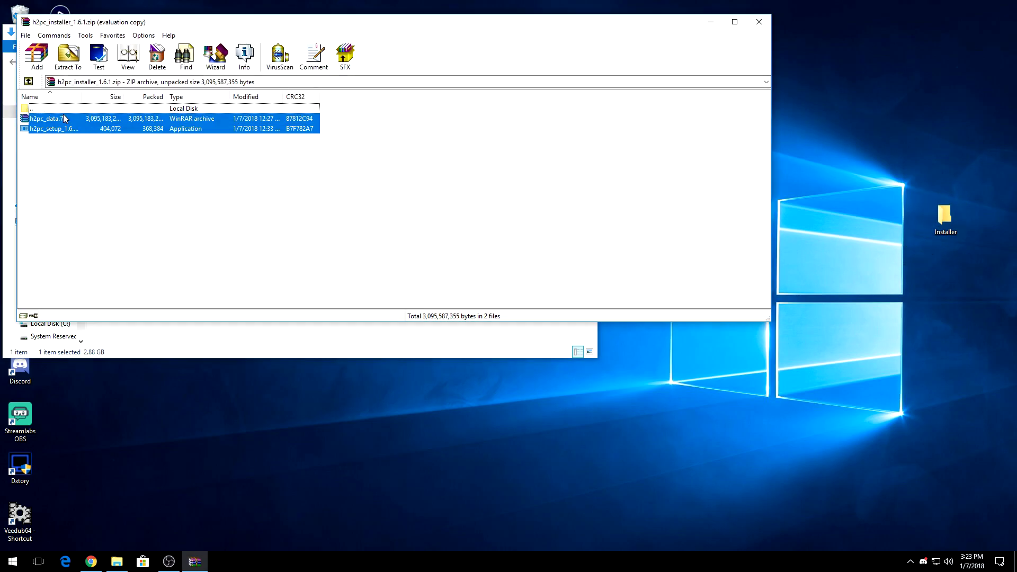
drag(63, 119, 944, 215)
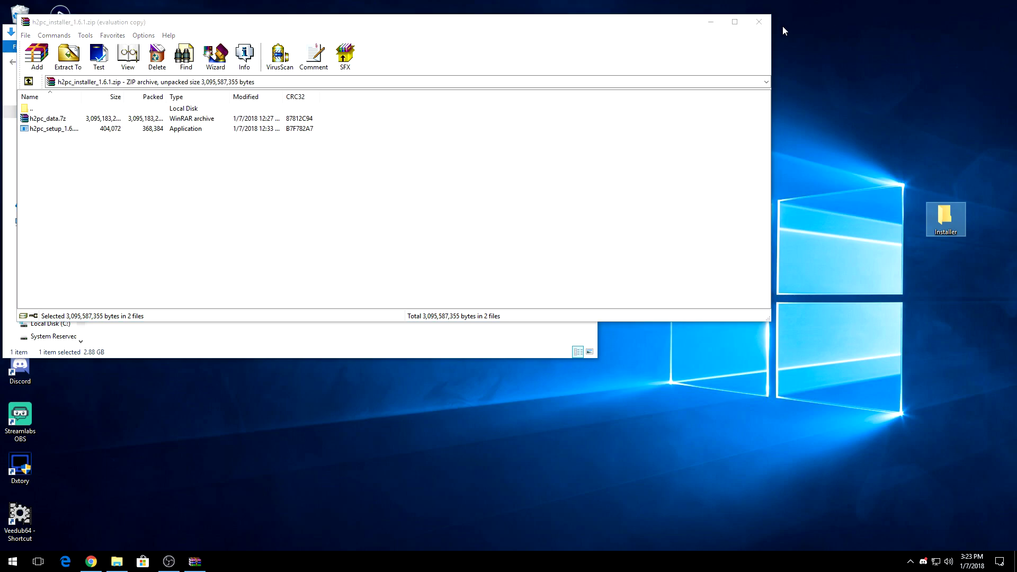
click(759, 22)
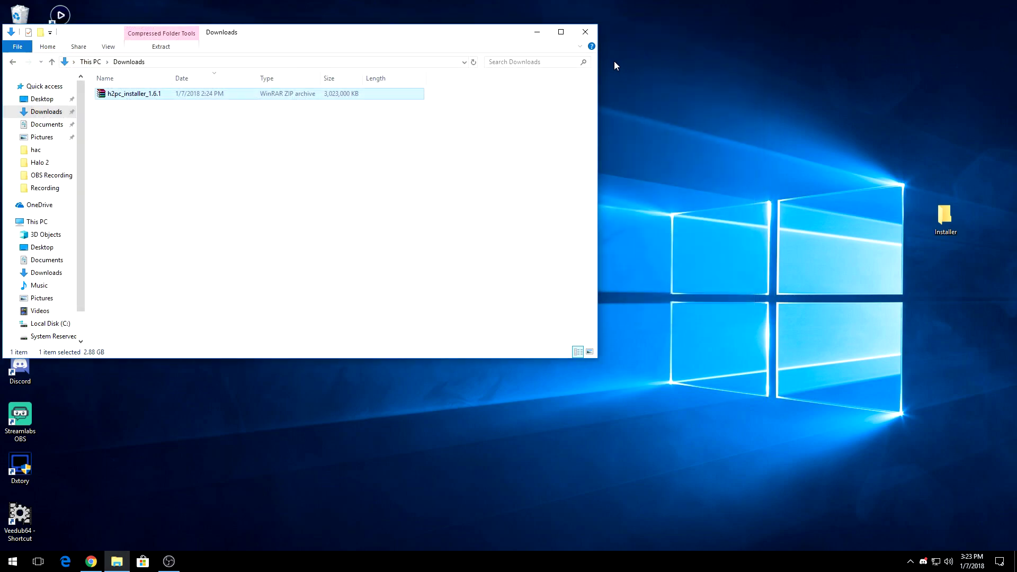
Open the desktop Installer folder and launch h2pc_setup_1.6.1
click(585, 31)
drag(558, 192, 498, 171)
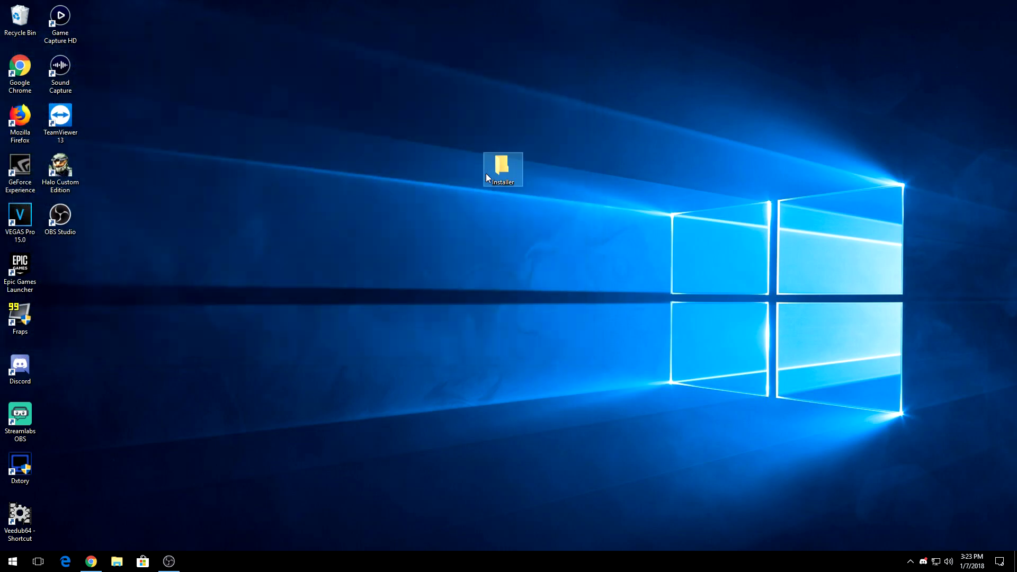
double_click(507, 163)
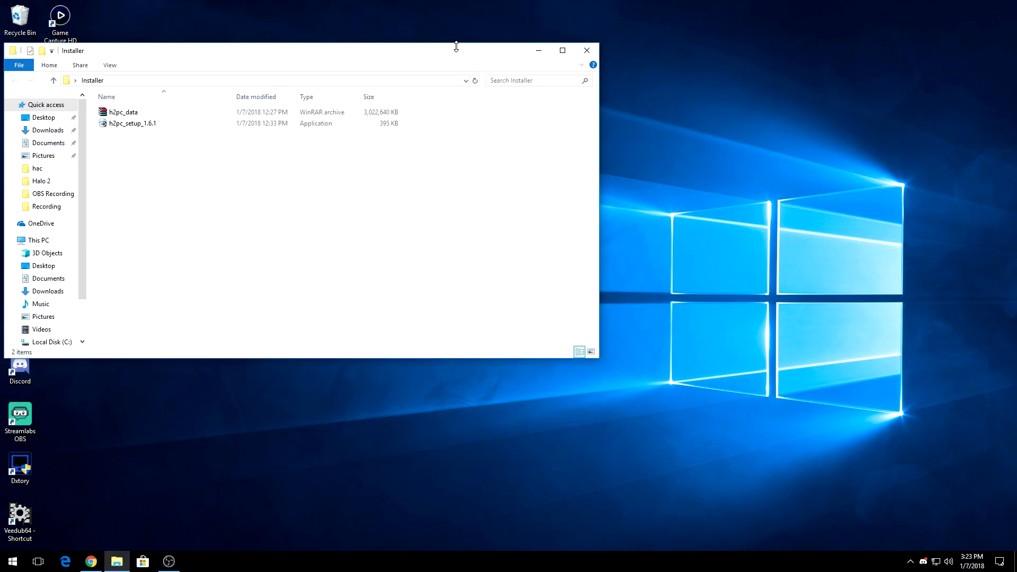
drag(416, 53, 766, 43)
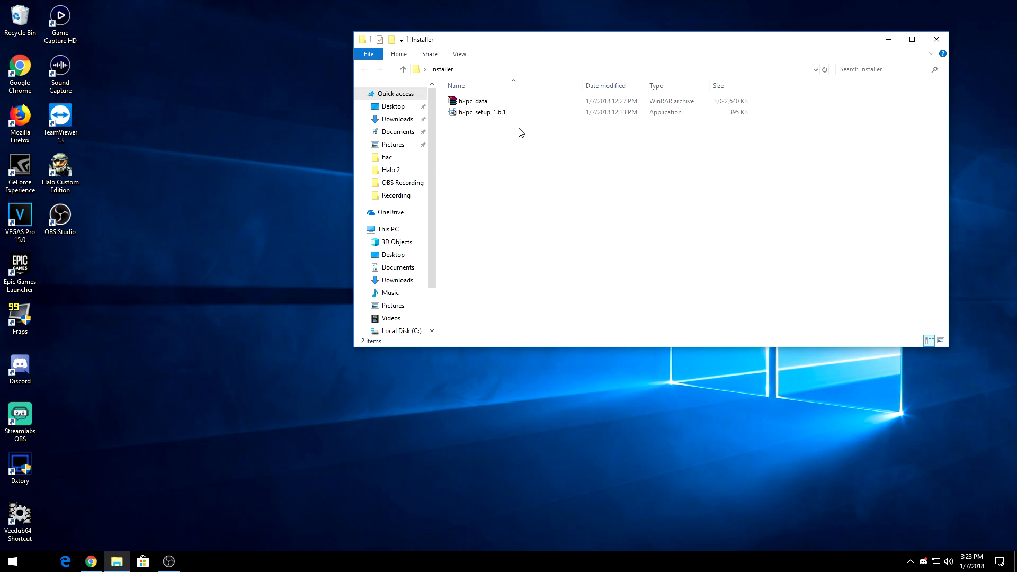
click(479, 112)
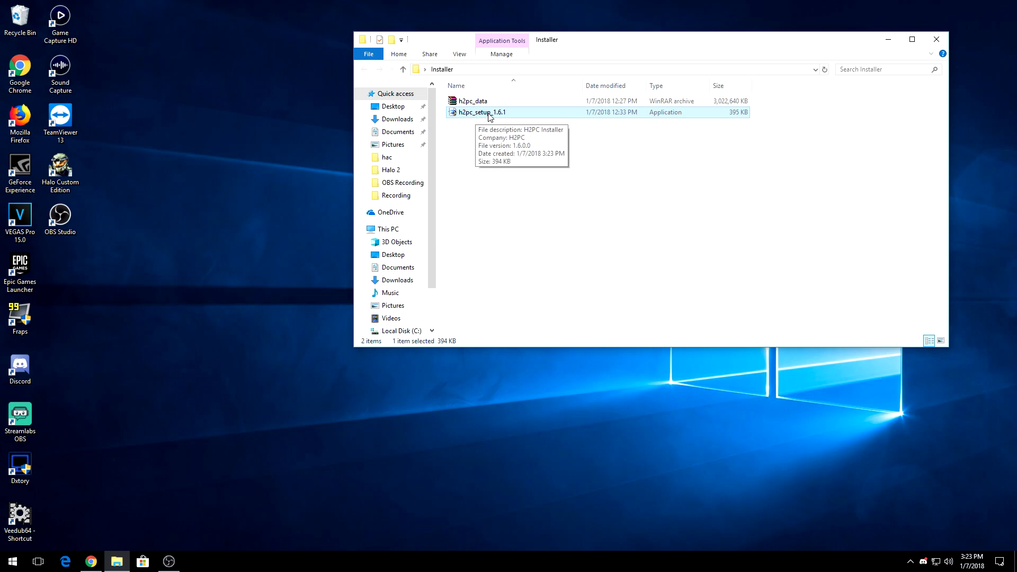
double_click(556, 117)
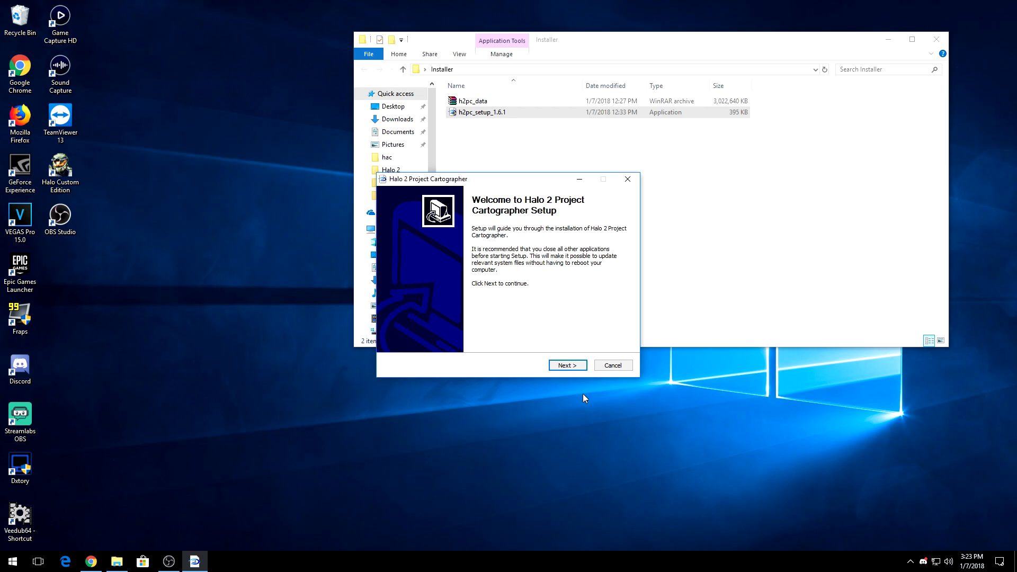
Accept the license, keep the default install and Start Menu folders, and begin installing
click(573, 367)
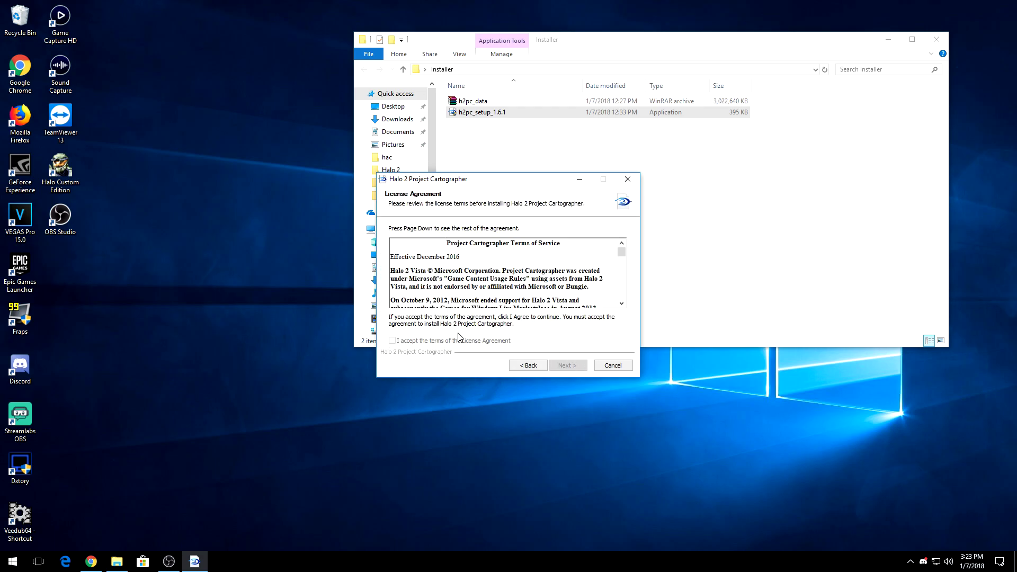
drag(623, 259, 622, 302)
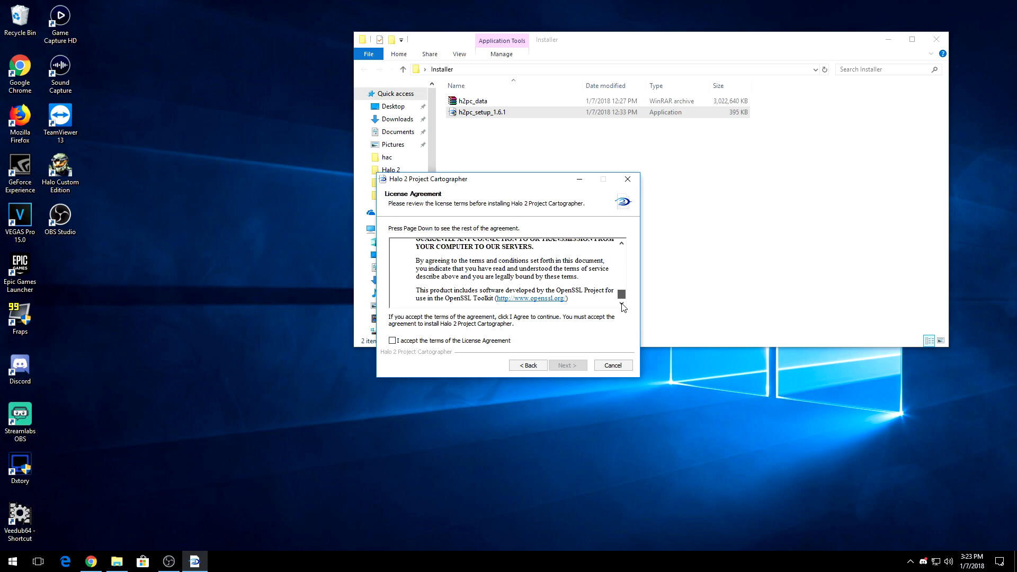
click(400, 341)
click(567, 365)
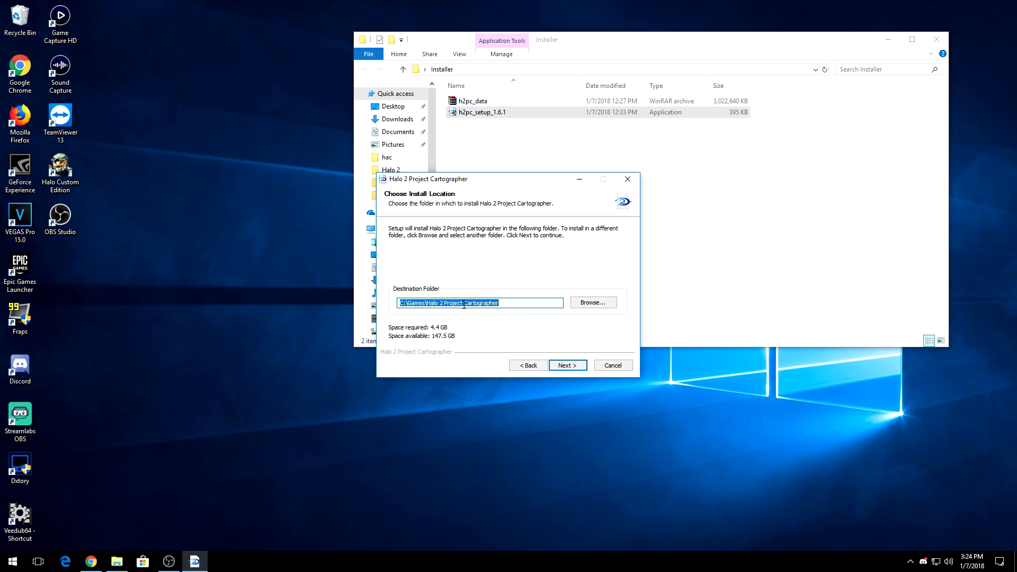
click(569, 366)
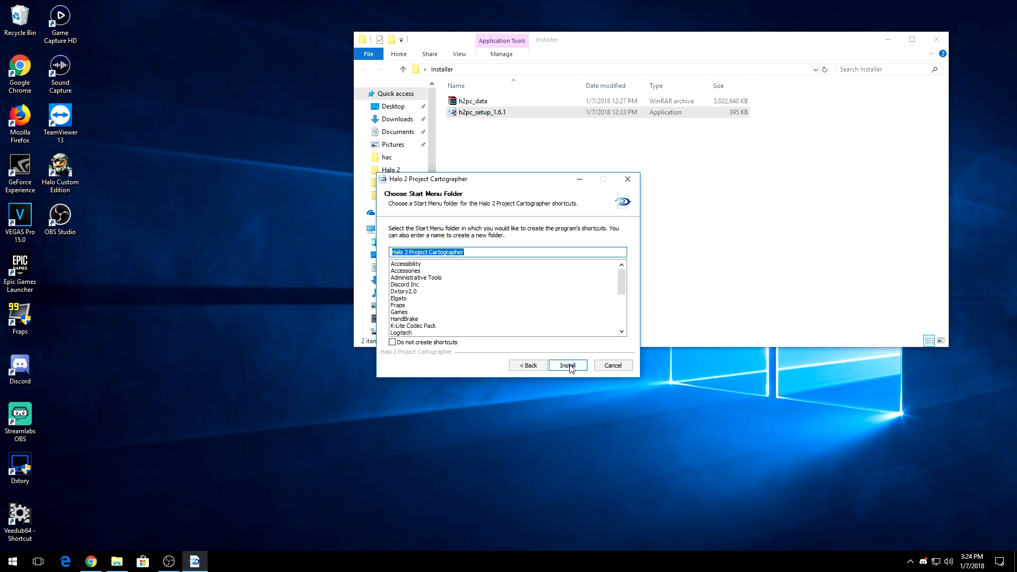
click(569, 366)
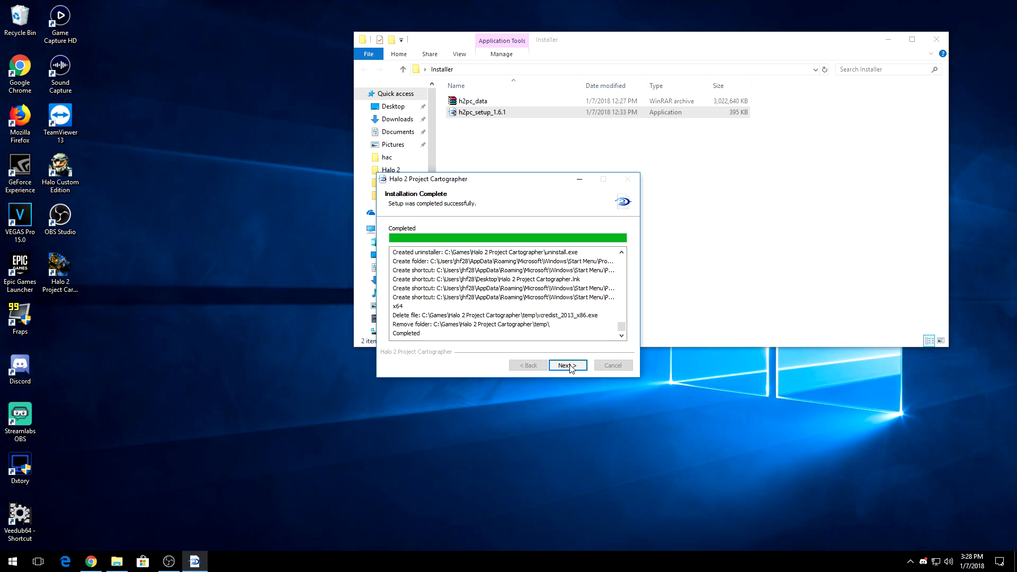
Finish setup with Run Halo 2 left ticked so the game launches
click(567, 365)
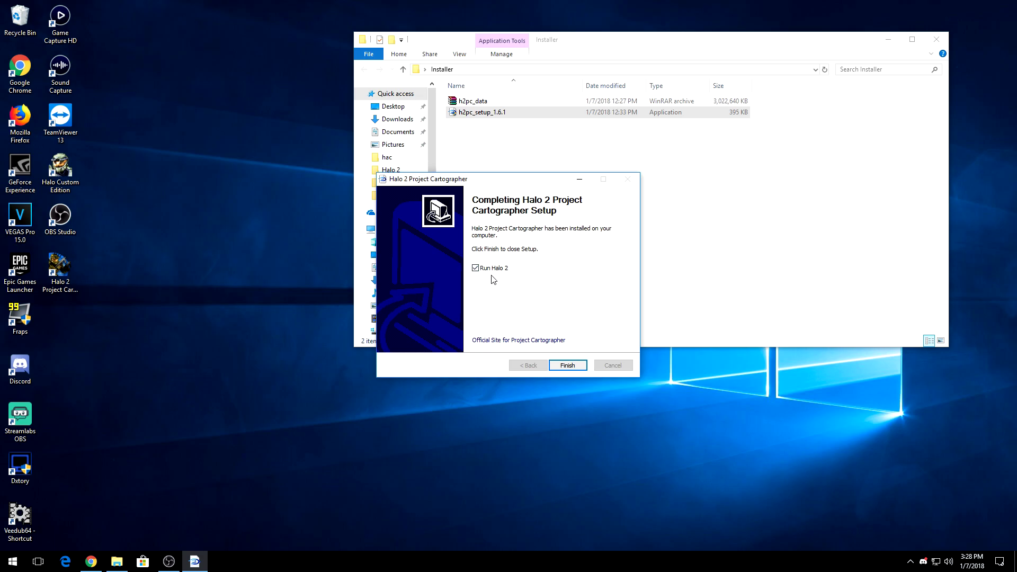
click(568, 369)
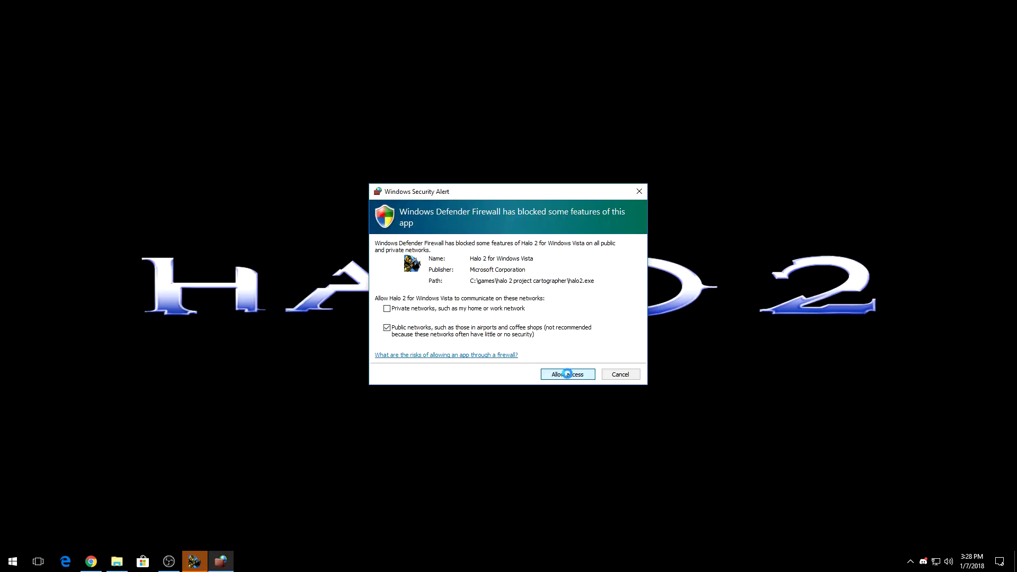
Allow Halo 2 through Windows Defender Firewall and bring the fullscreen game forward
click(568, 376)
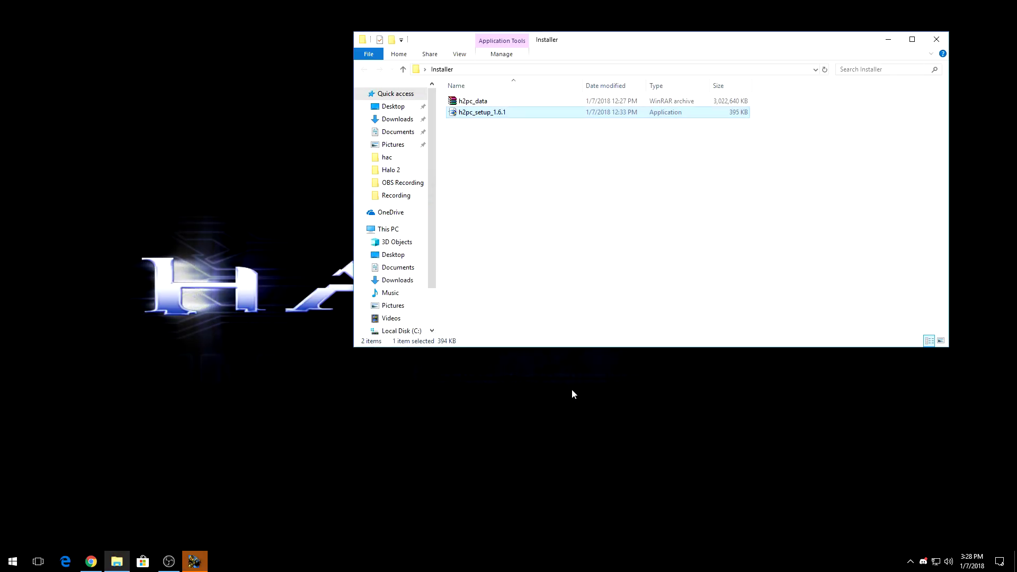
click(594, 412)
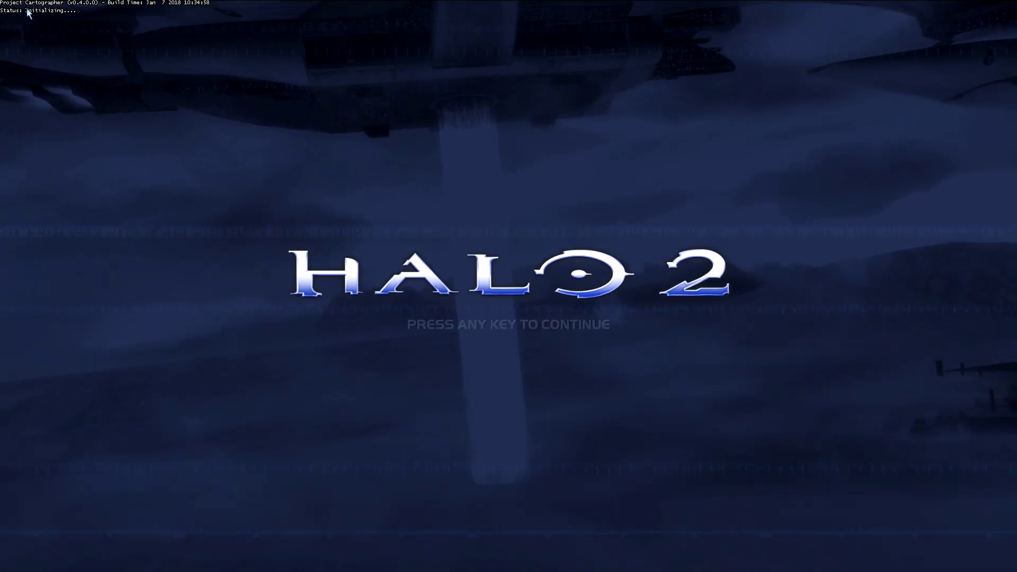
Get past the title screen, choose Create Account, and open the Username field
click(593, 370)
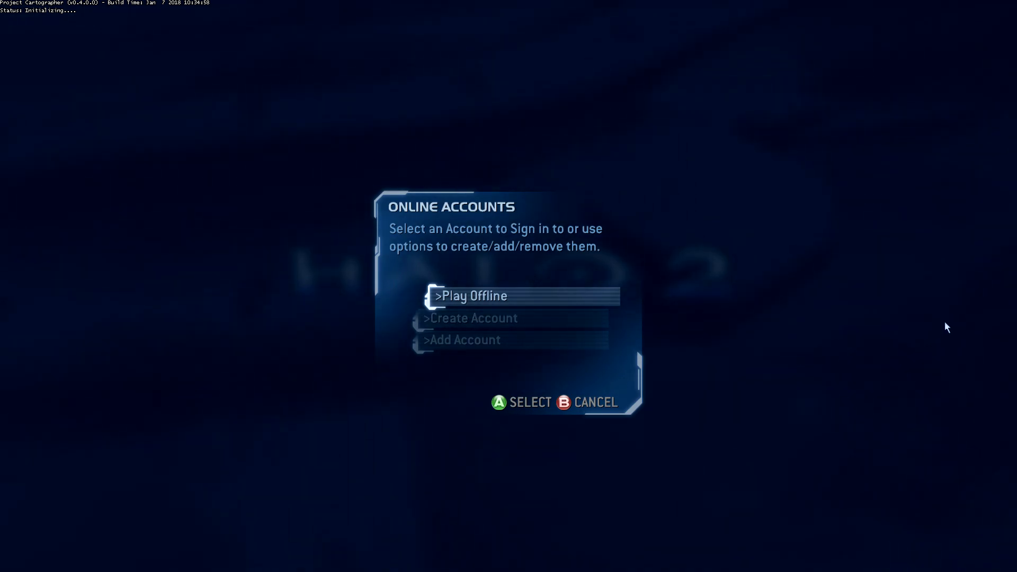
click(493, 323)
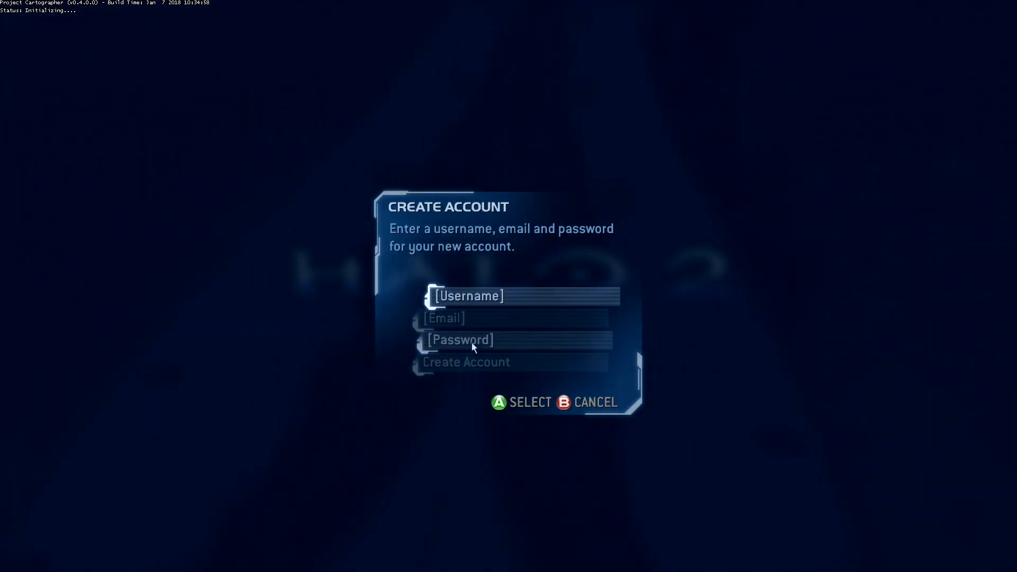
click(481, 296)
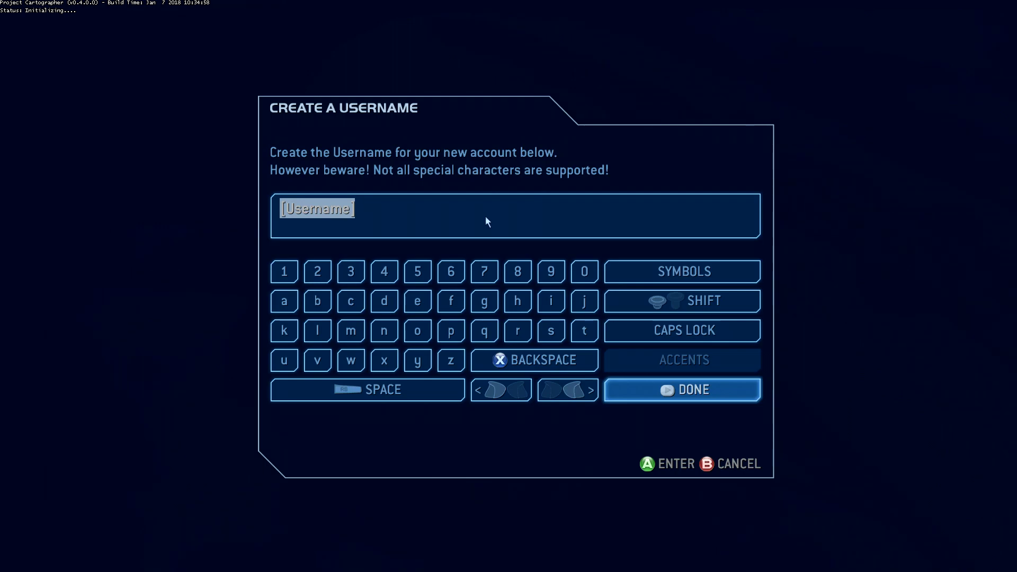
Enter the account's username, e-mail address and password, then submit the new account
text(H2VInstalltut)
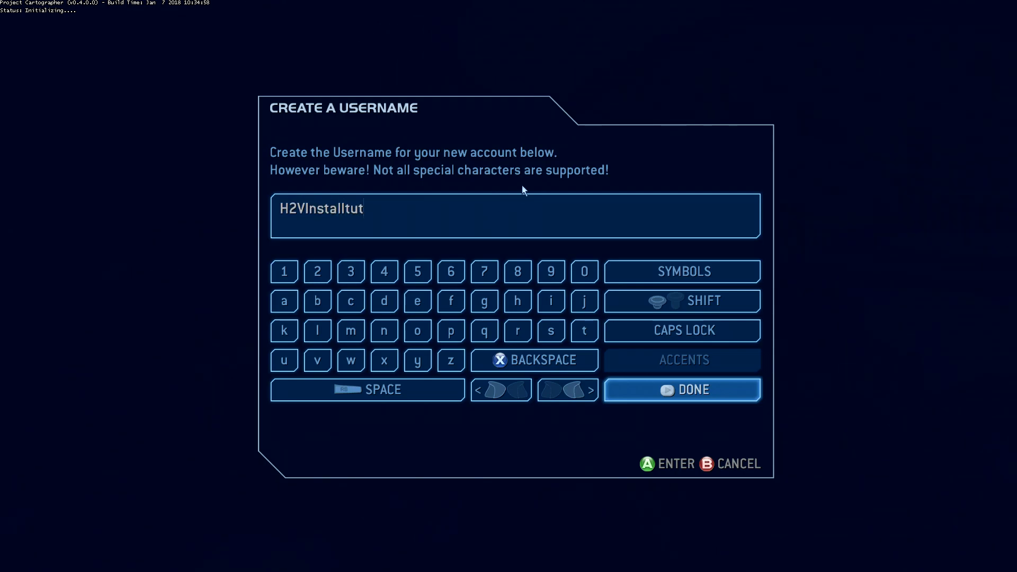
click(743, 387)
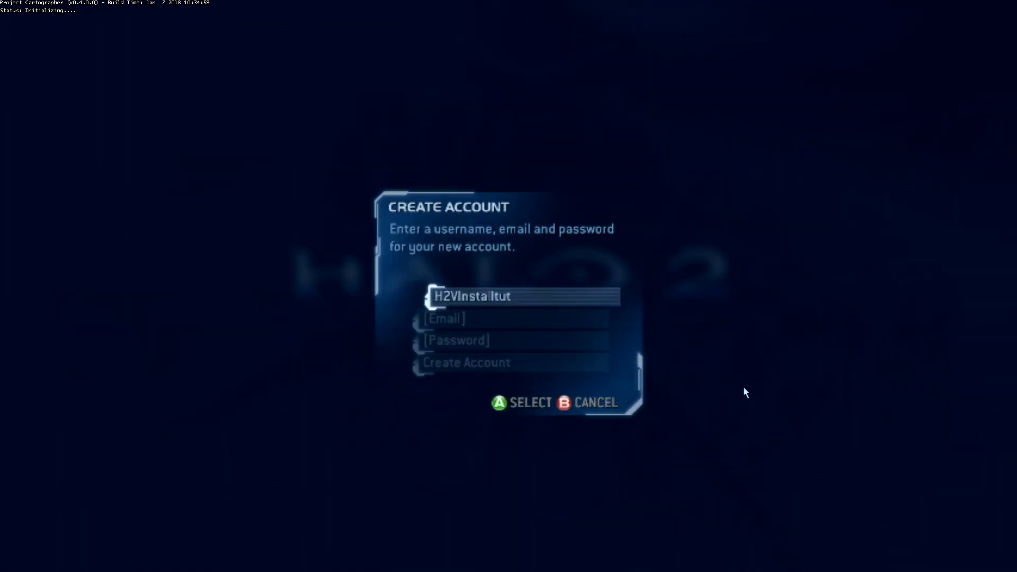
click(469, 318)
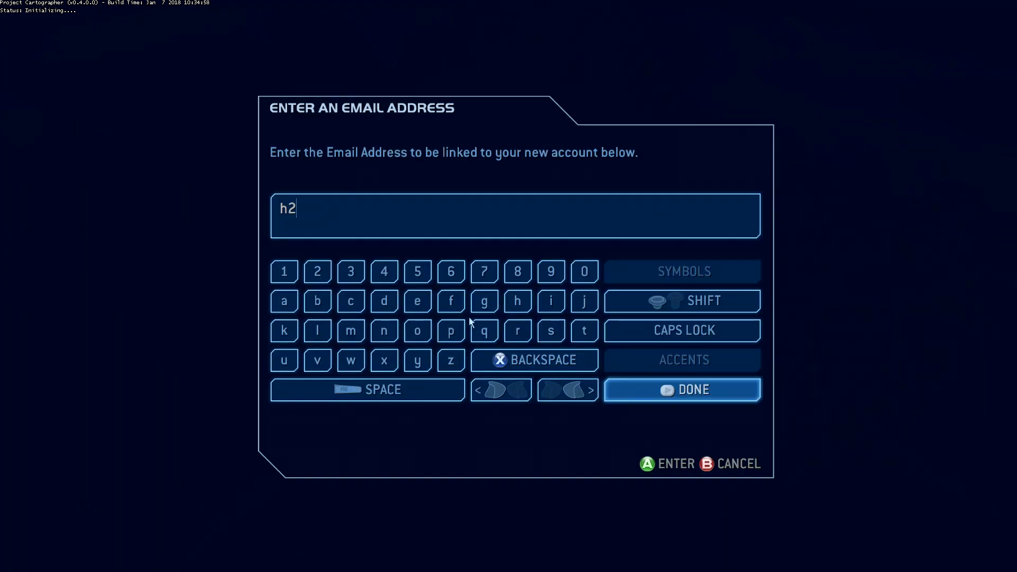
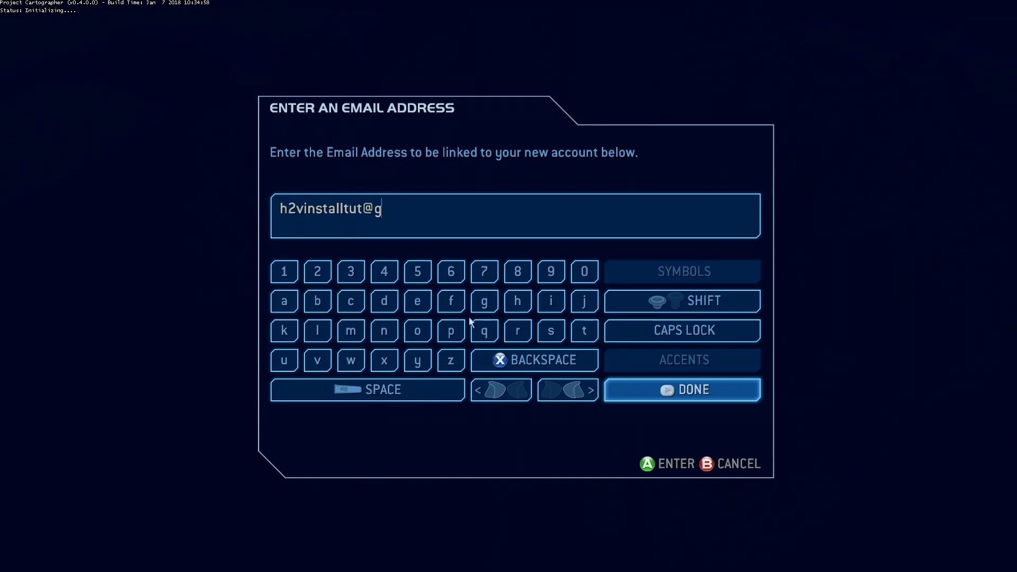
click(694, 396)
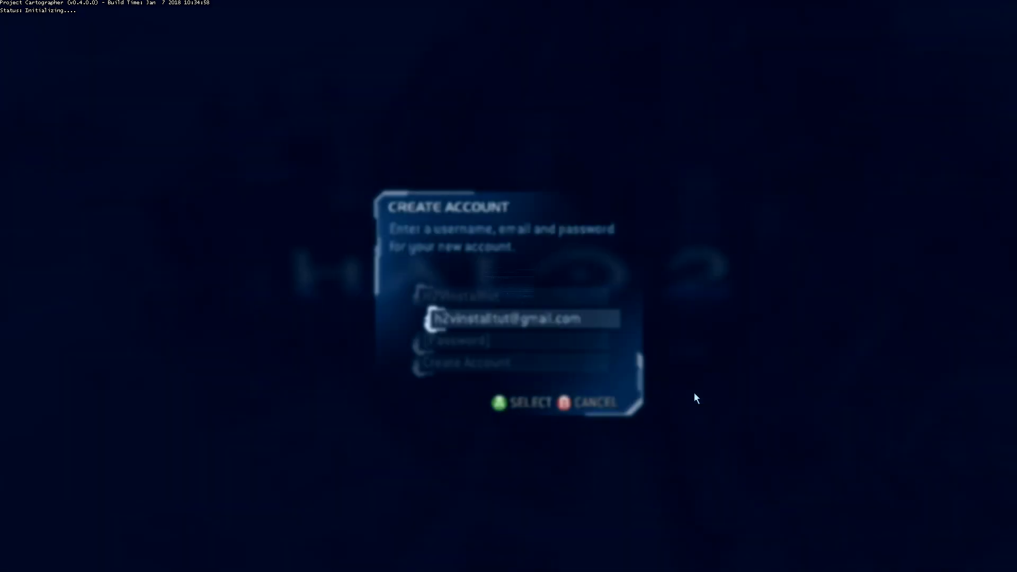
click(540, 340)
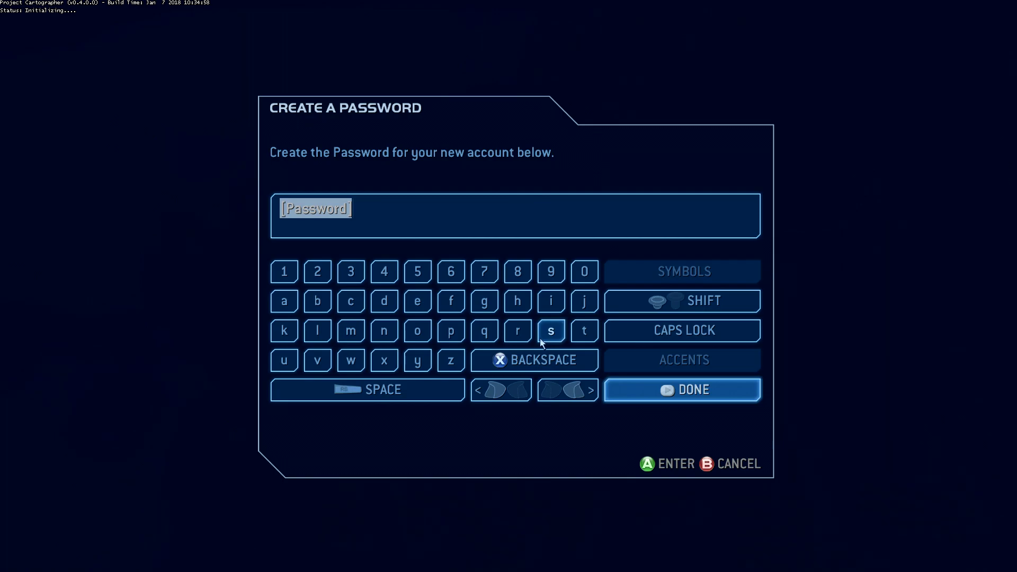
text(halo2password)
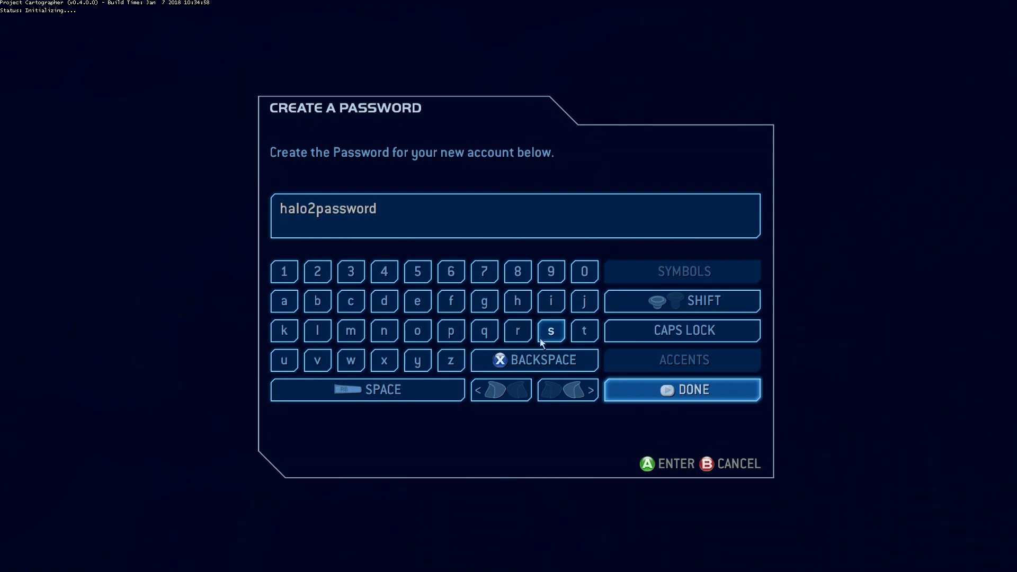
click(731, 396)
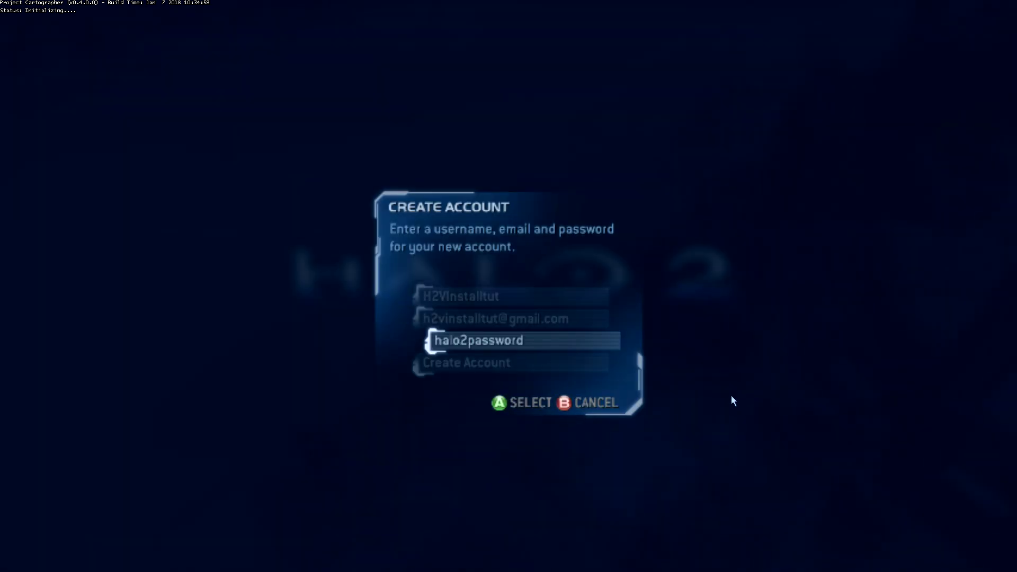
click(529, 361)
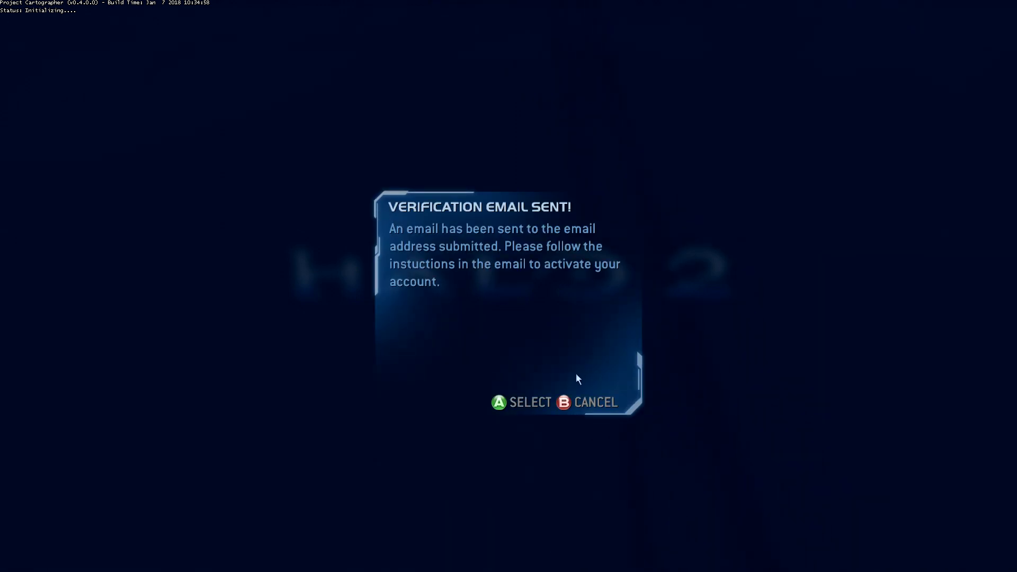
Dismiss the Verification Email Sent notice after creating the account
click(578, 404)
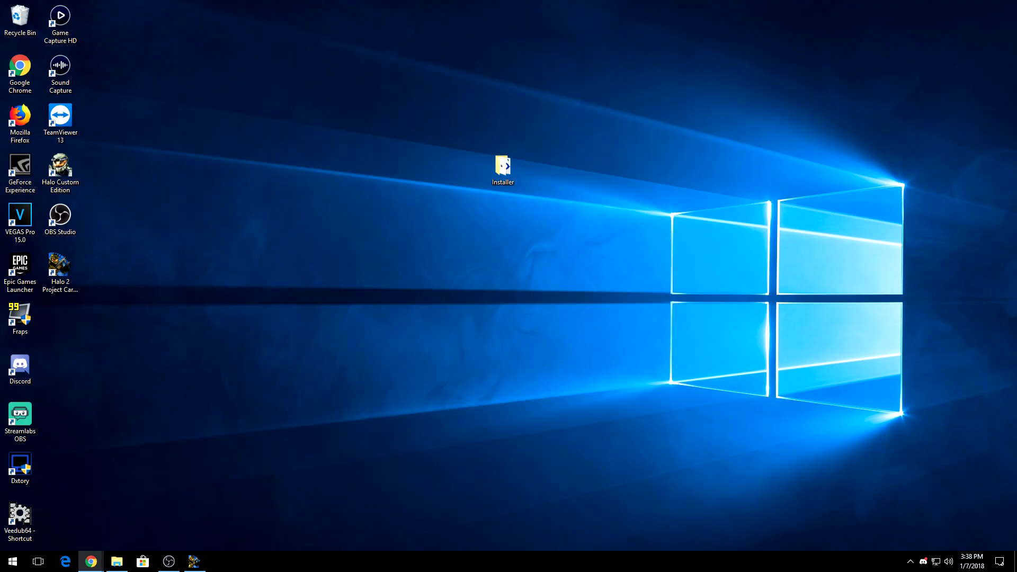
Activate the account from the Halo 2 Account Activation e-mail in a maximized Gmail window, then minimize Chrome
click(91, 561)
drag(381, 95, 329, 2)
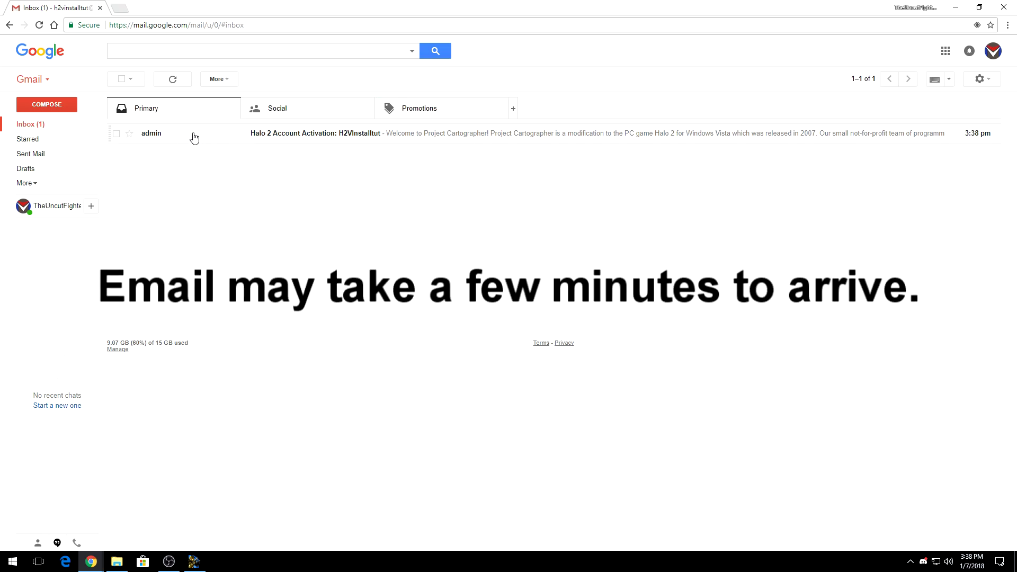
click(389, 139)
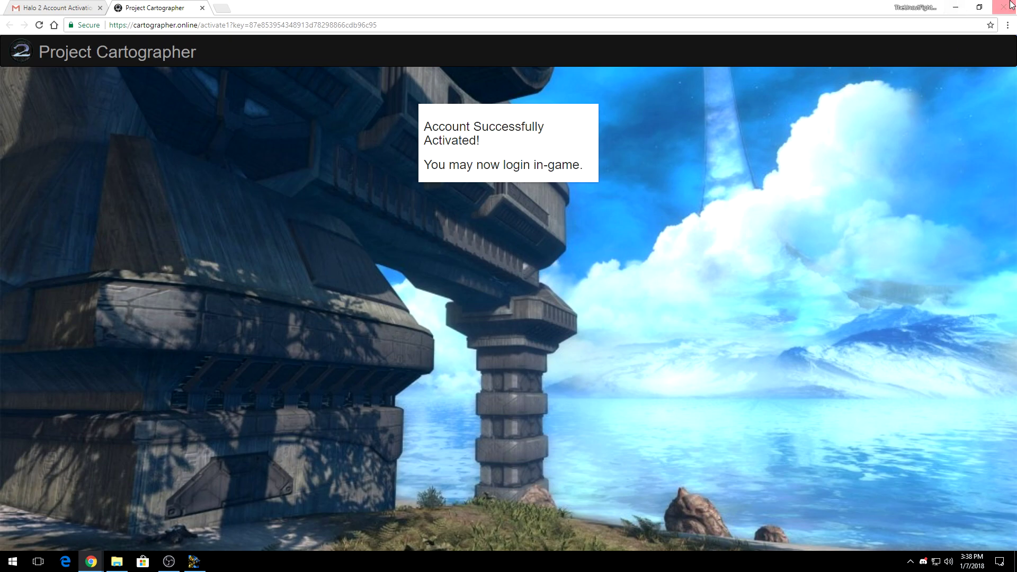
click(956, 7)
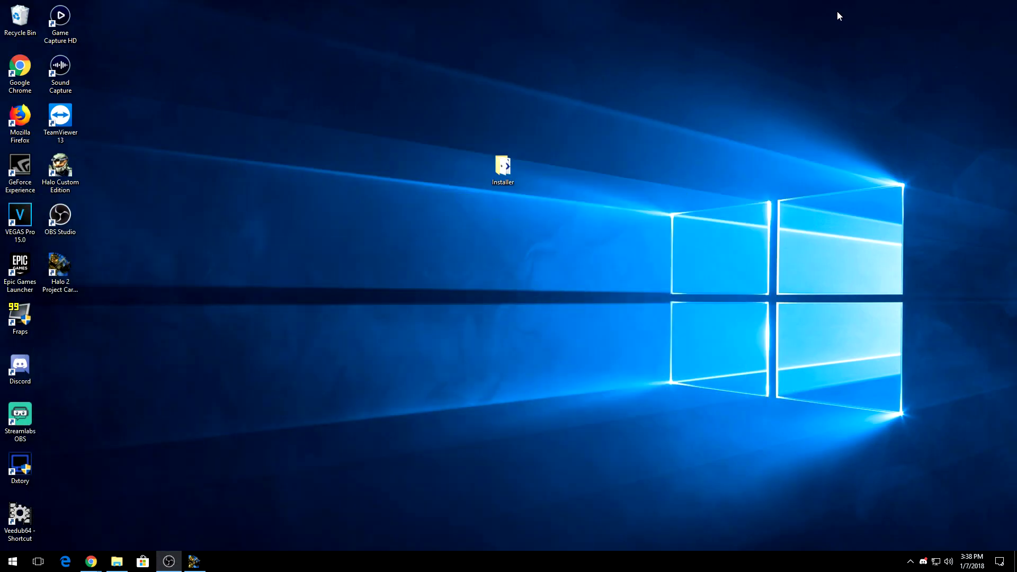
Back in Halo 2, create a new player profile named H2V
click(203, 559)
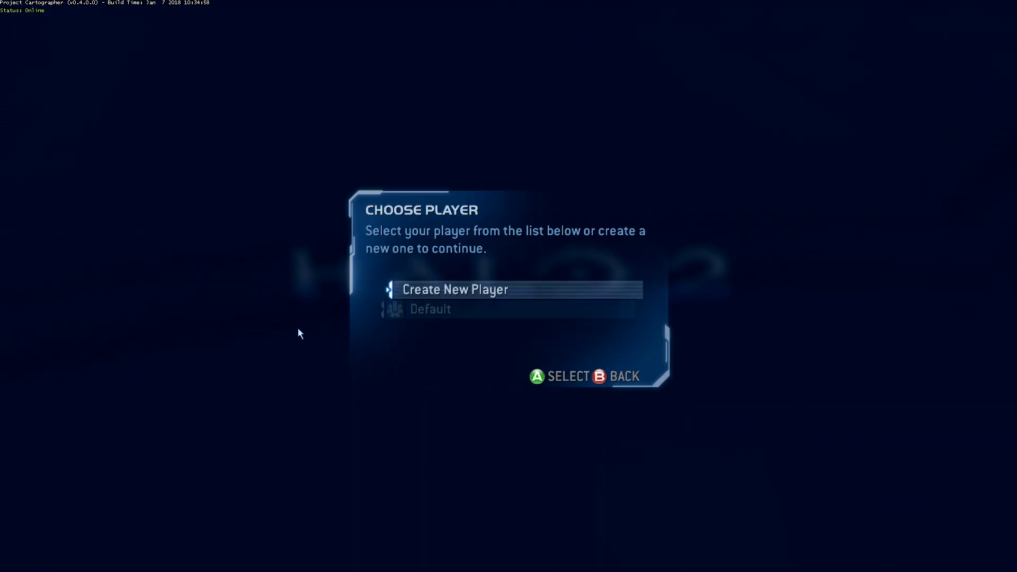
click(561, 289)
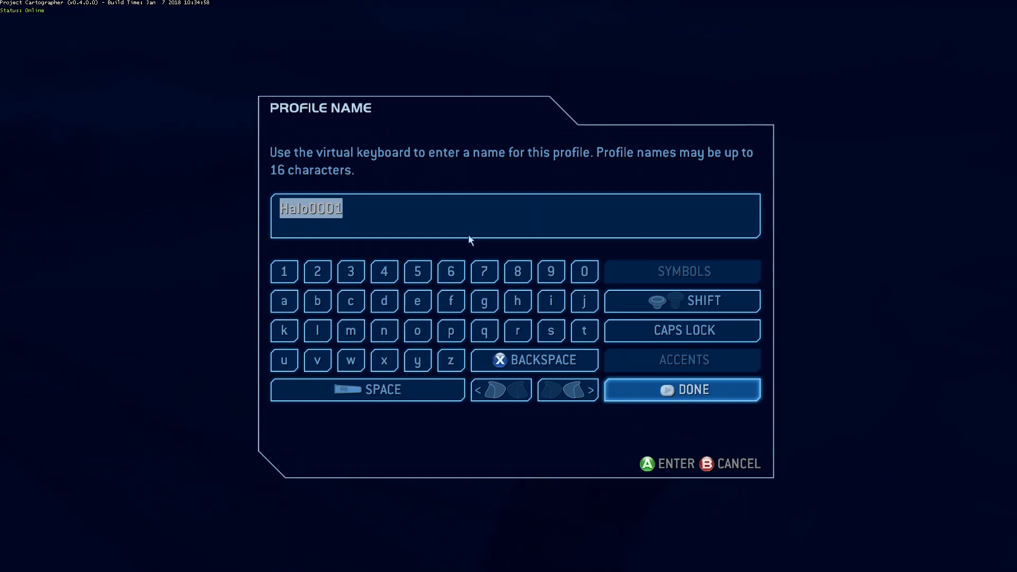
text(H2V)
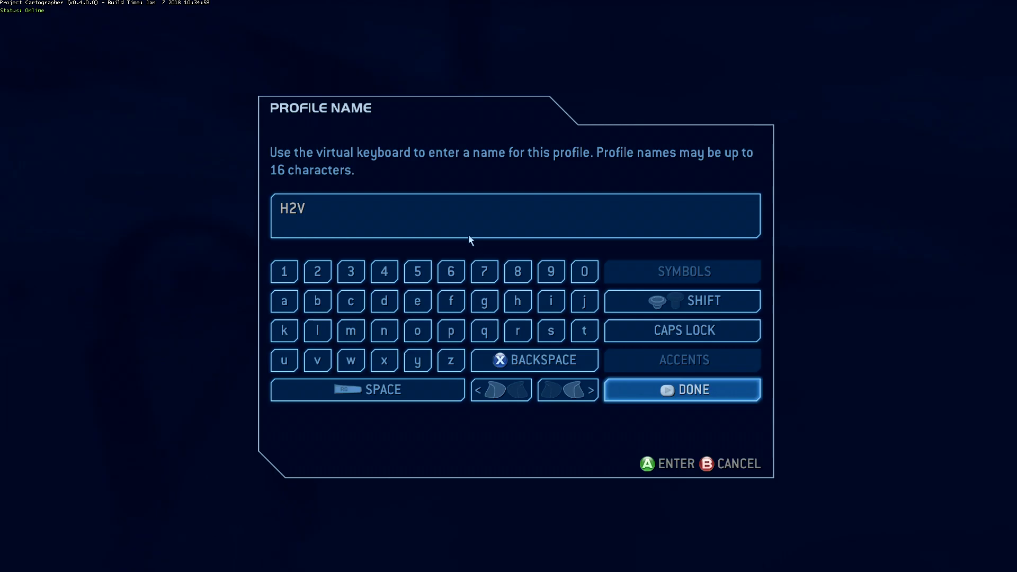
key(Return)
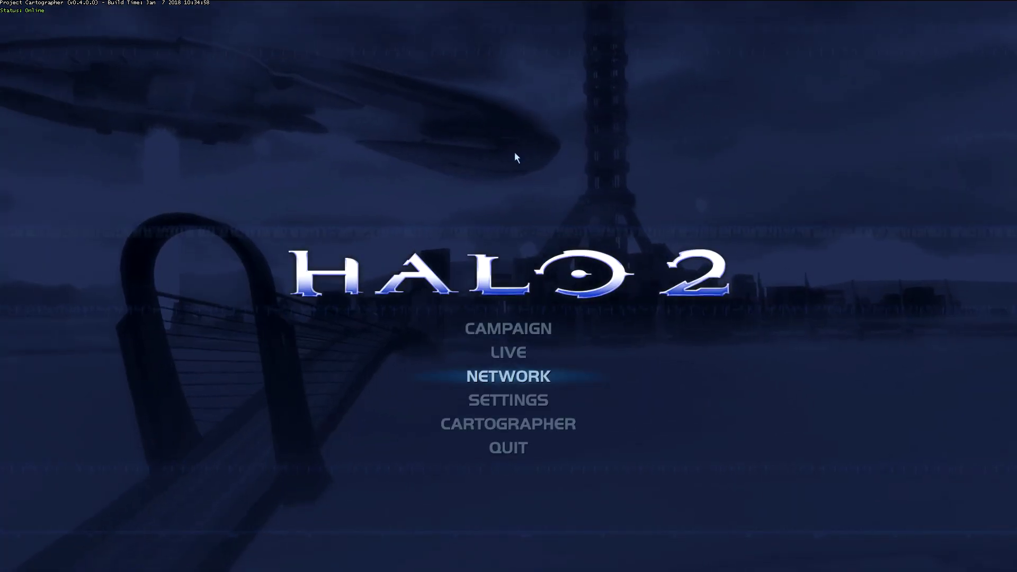
Check the H2V profile under Settings > Player, then go to the Network Game Browser
click(519, 402)
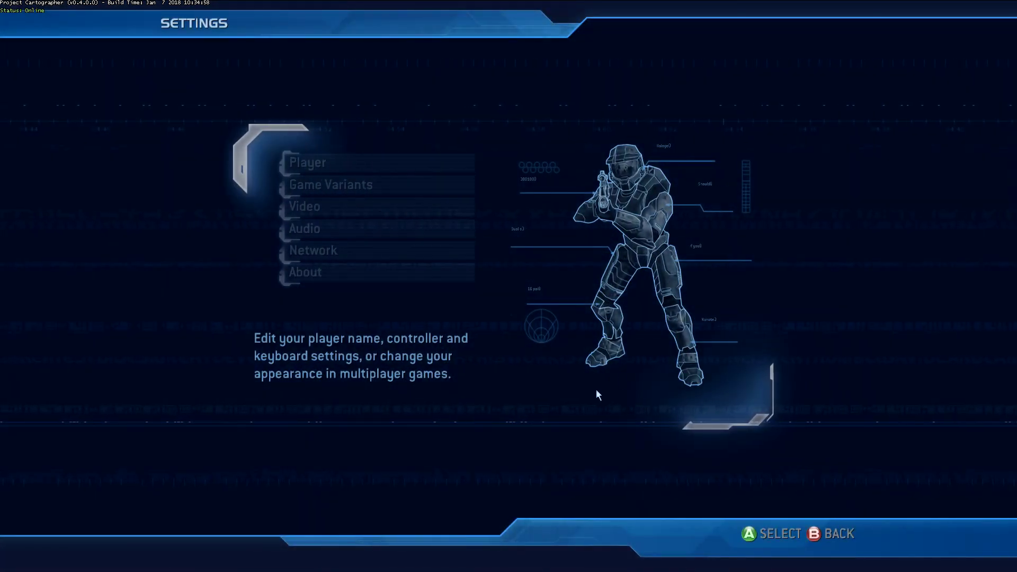
click(352, 166)
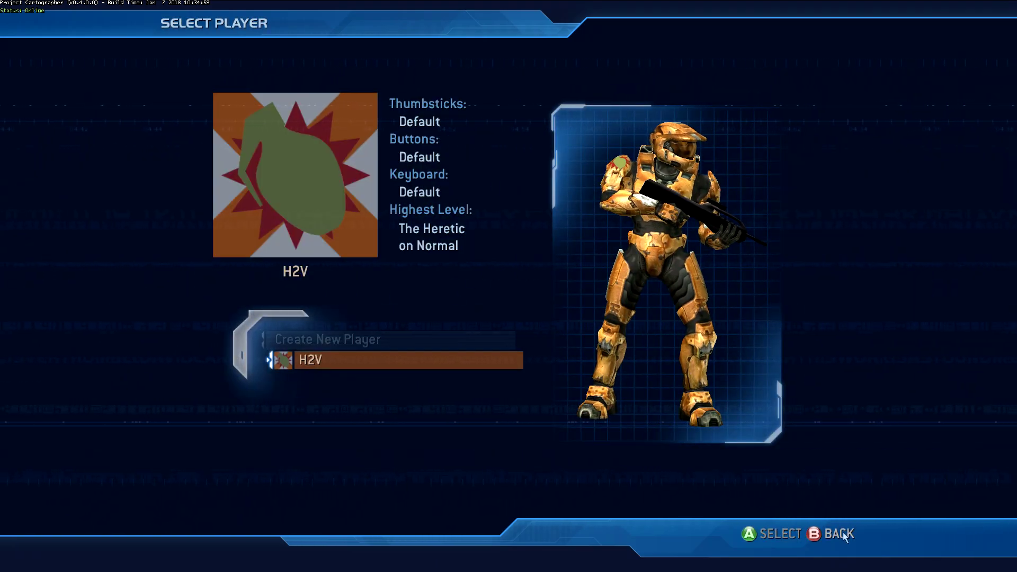
click(844, 533)
click(844, 533)
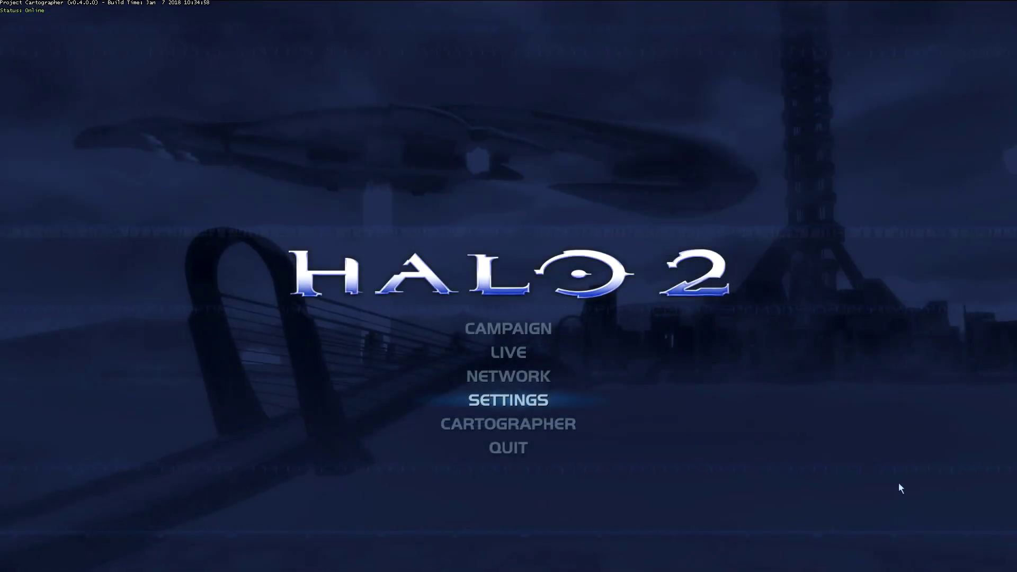
click(534, 377)
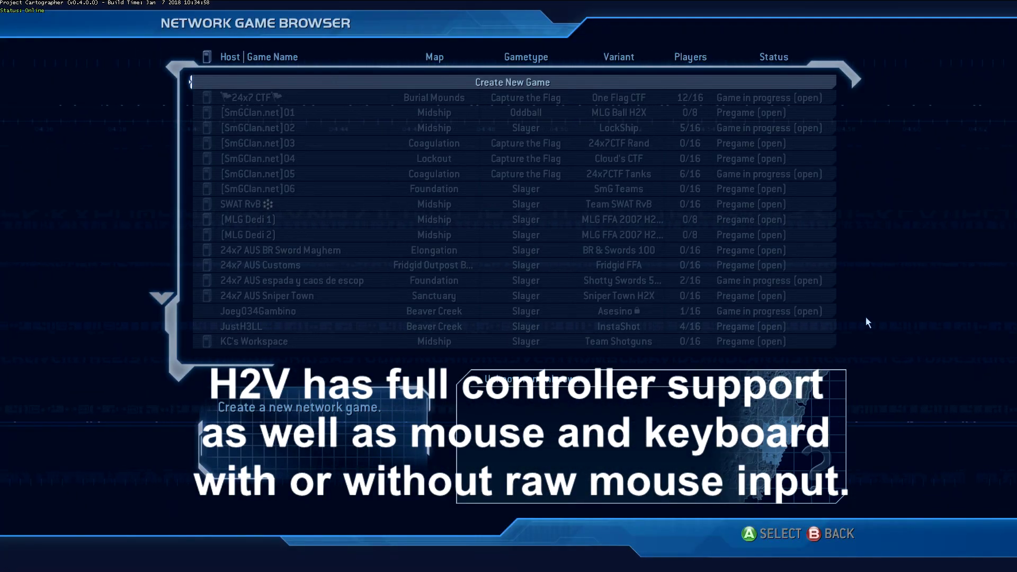
Start hosting a new network game from the game browser list
key(Down)
key(Down)
key(Down)
key(Down)
key(Down)
key(Down)
key(Down)
key(Down)
key(Down)
key(Down)
key(Down)
key(Down)
key(Down)
key(Down)
key(Down)
key(Down)
key(Down)
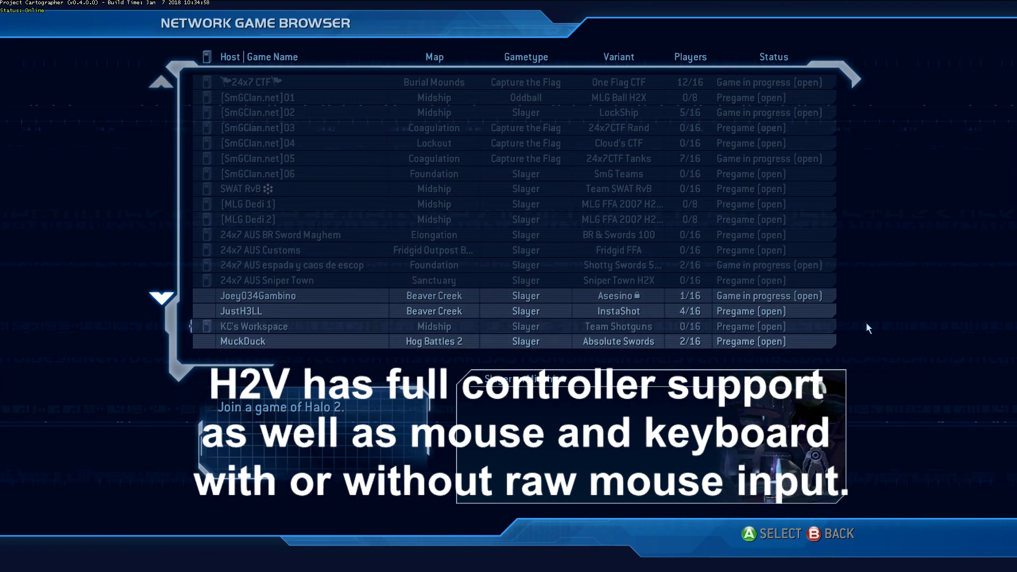
key(Up)
key(Up)
key(Up)
key(Up)
key(Up)
key(Up)
key(Up)
key(Up)
key(Up)
key(Up)
key(Up)
key(Up)
key(Up)
key(Up)
key(Up)
key(Up)
key(Up)
key(Up)
key(Up)
key(Down)
key(Down)
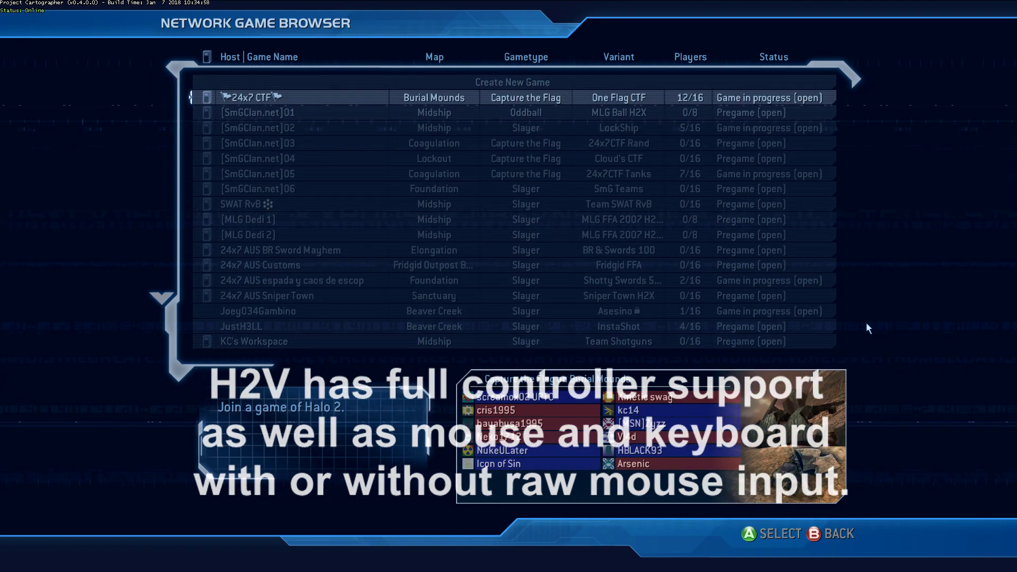
key(Up)
scroll(733, 123, down, 1)
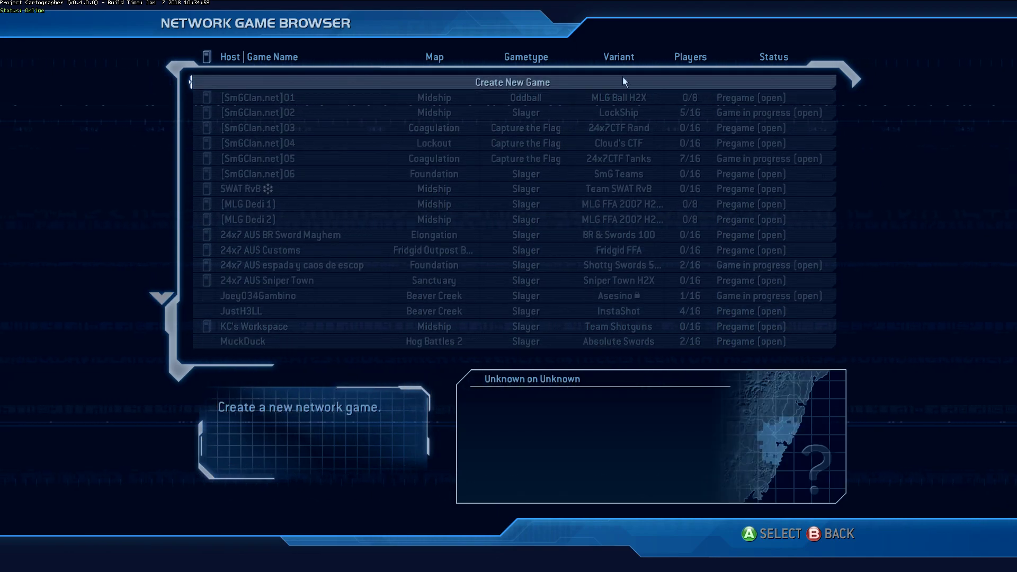
key(Return)
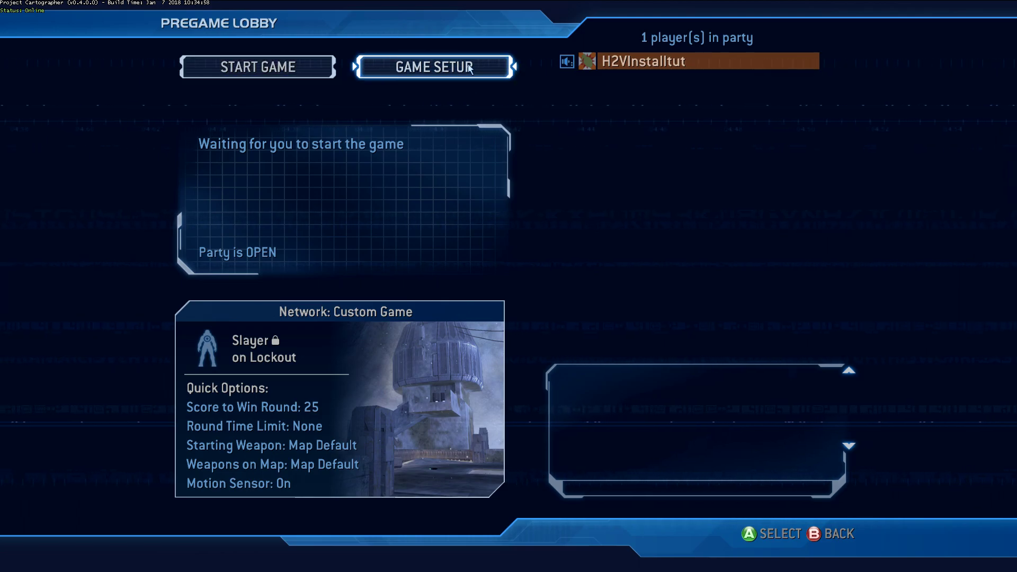
Review the game setup and party privacy, then start the Slayer match on Lockout
click(463, 64)
click(586, 465)
key(Escape)
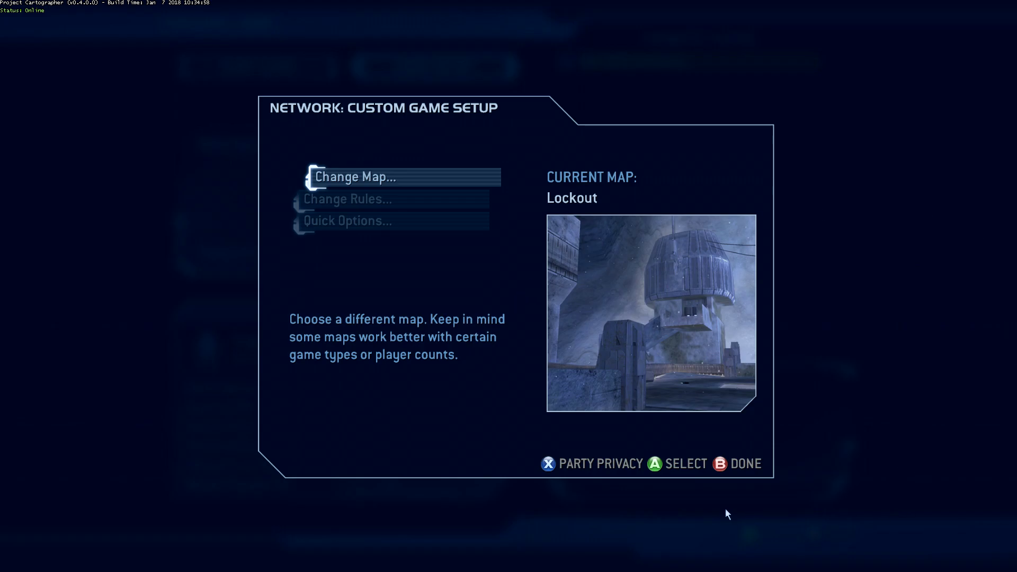
click(743, 472)
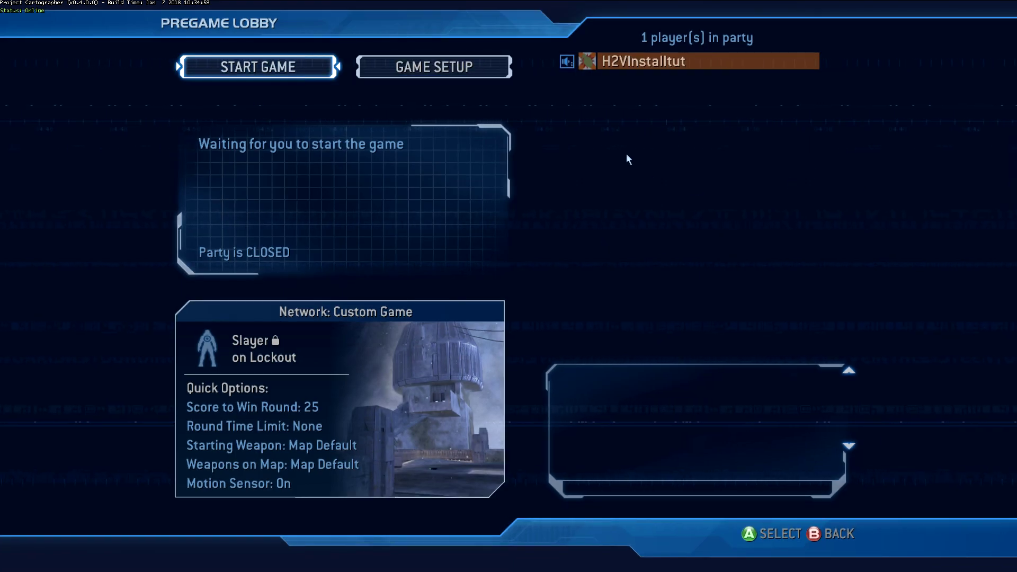
click(296, 71)
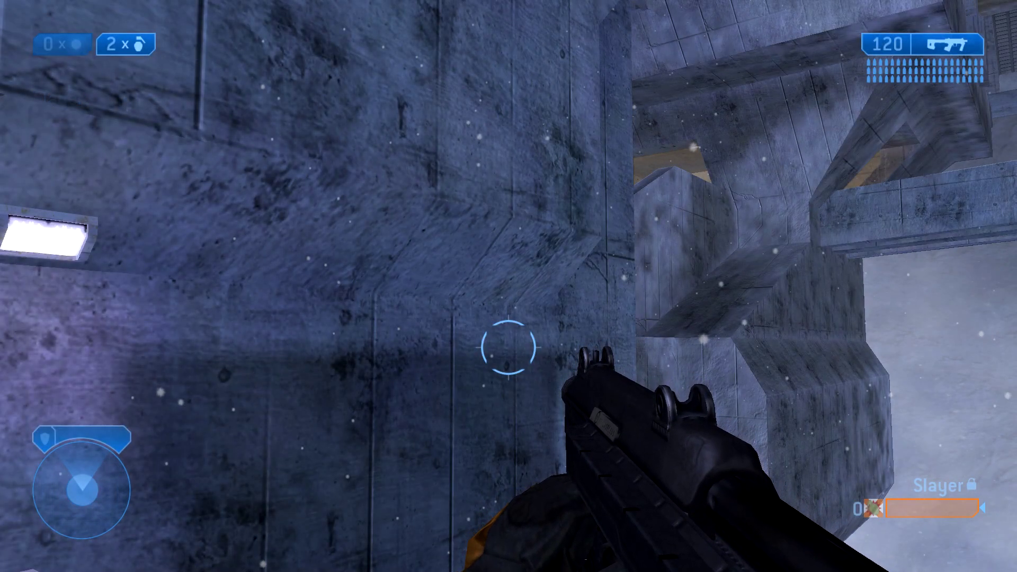
Pick up the Battle Rifle past the teleporter, then open Project Cartographer's Advanced Settings
key(w)
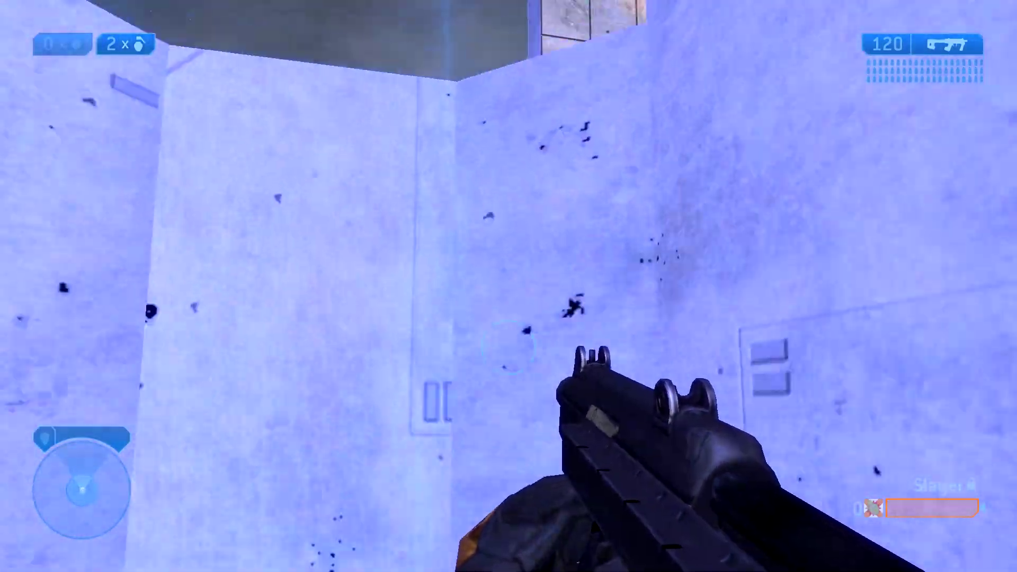
key(w)
key(w)
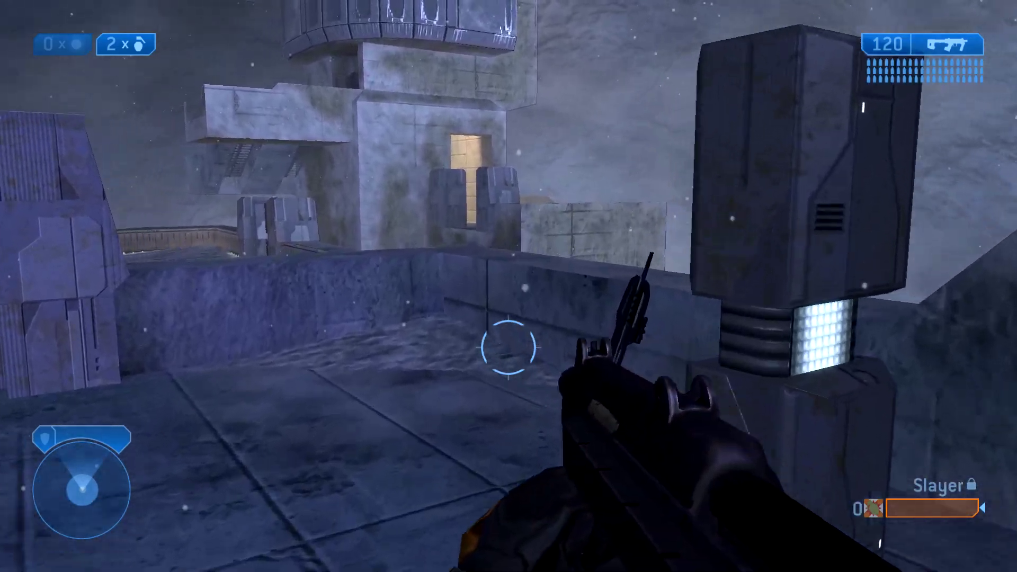
key(e)
key(w)
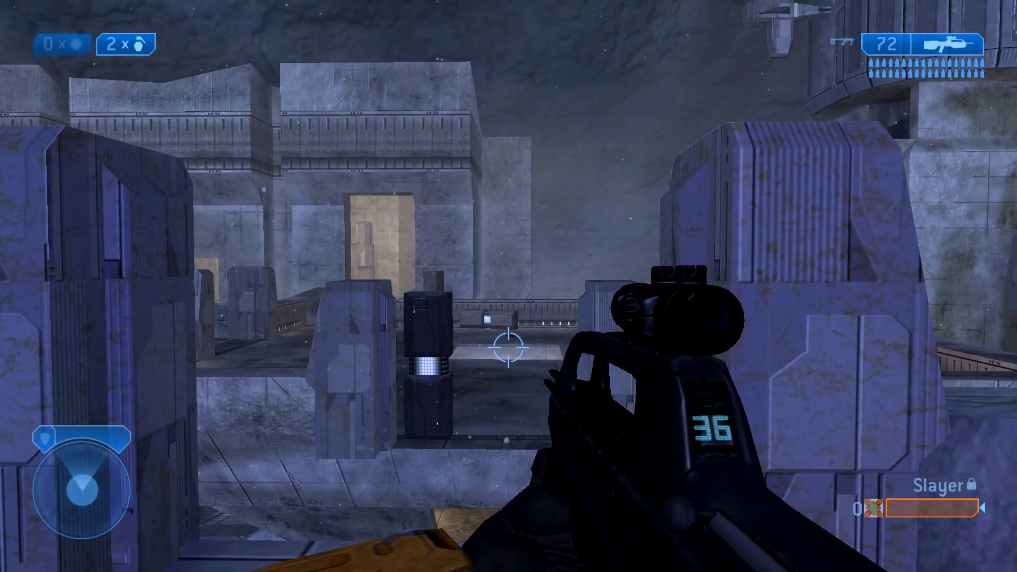
key(Escape)
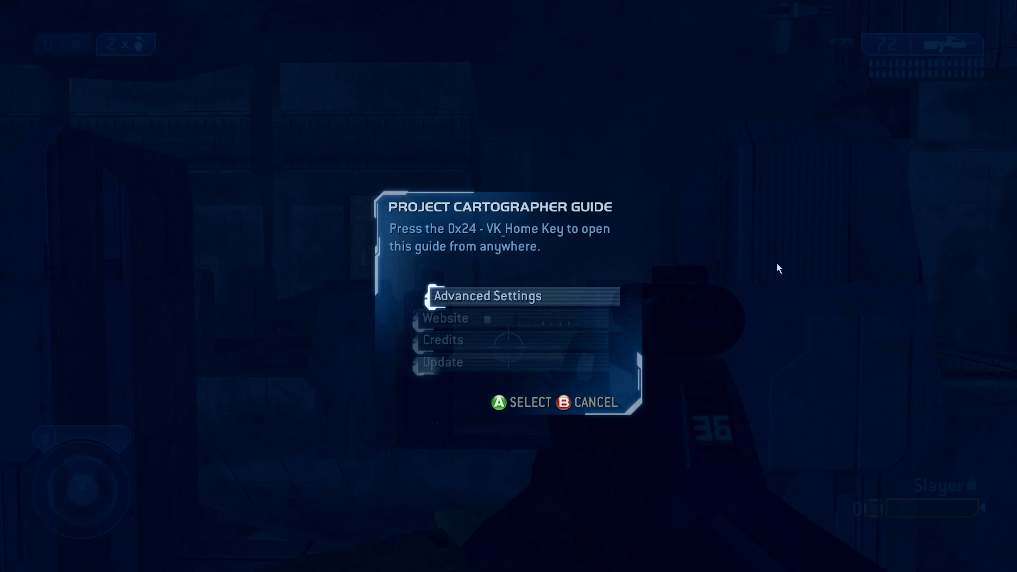
click(498, 295)
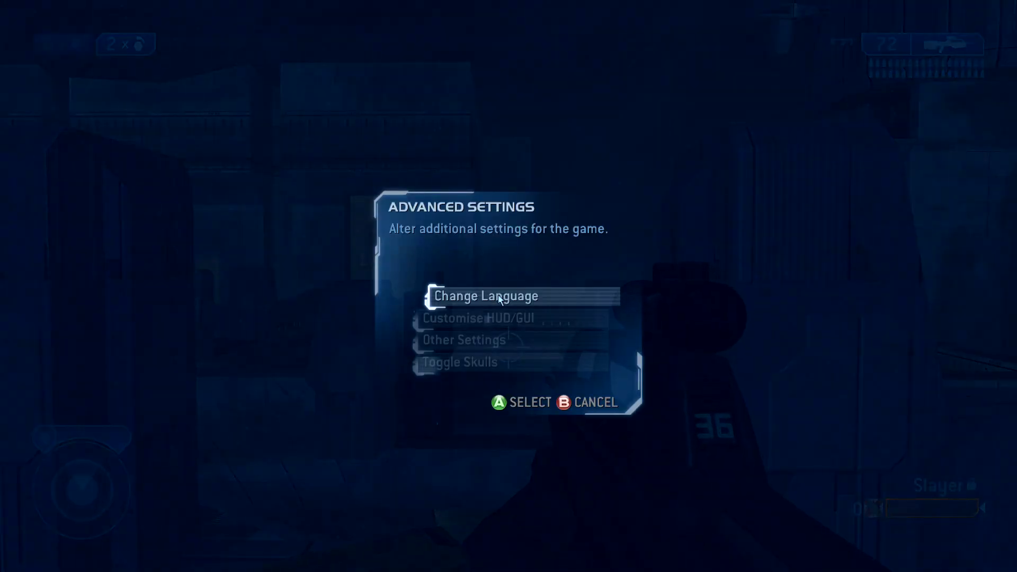
Enable field of view alteration under Customise HUD/GUI > Field of View
click(468, 320)
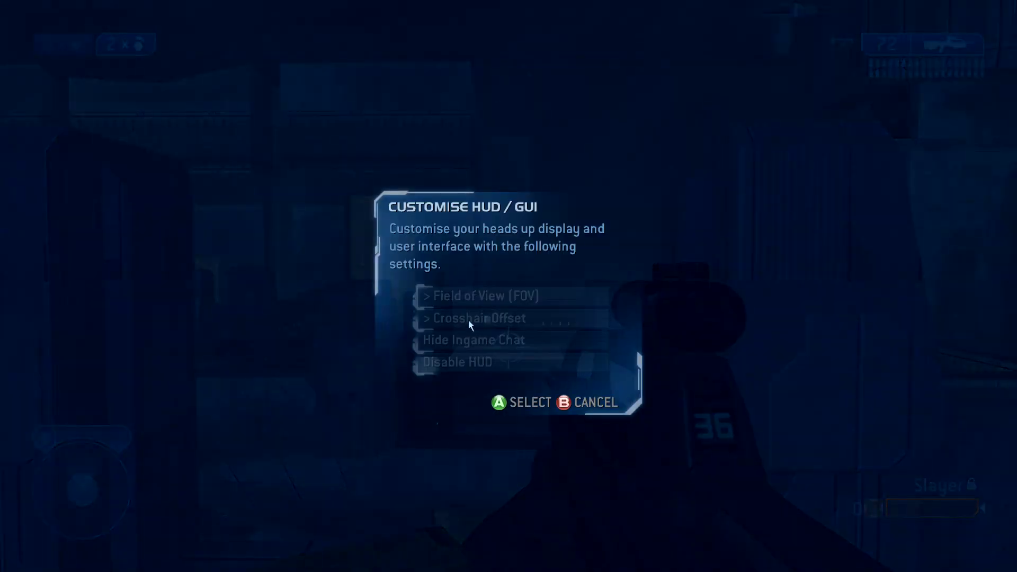
click(548, 298)
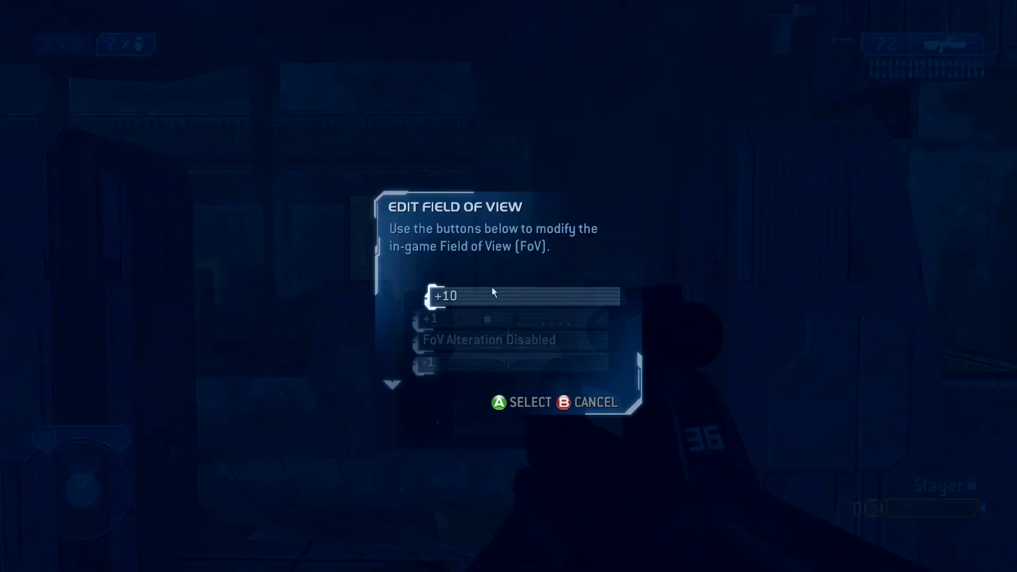
click(489, 339)
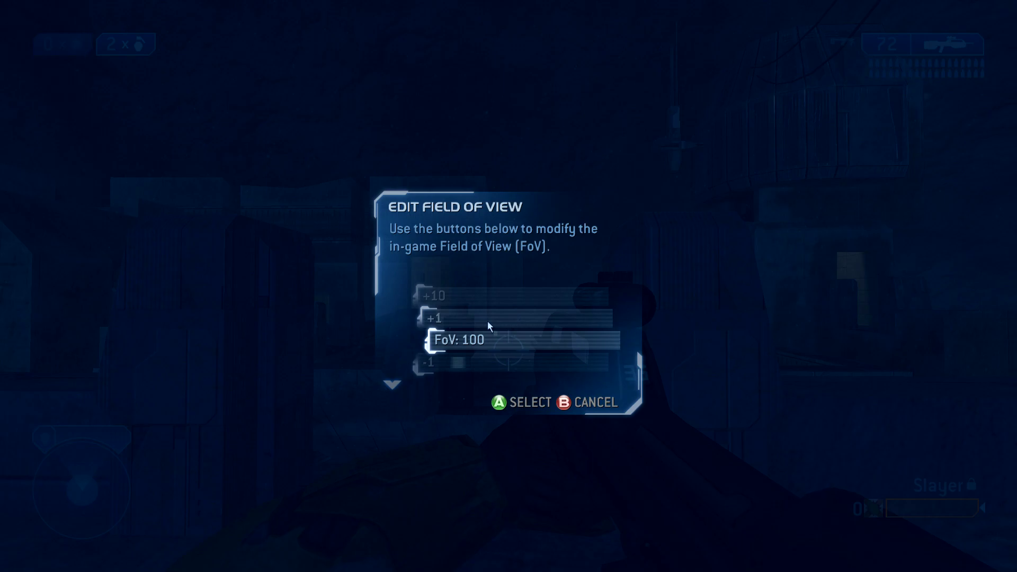
Lower the field of view from 100 to 78 and leave the editor
scroll(463, 351, down, 2)
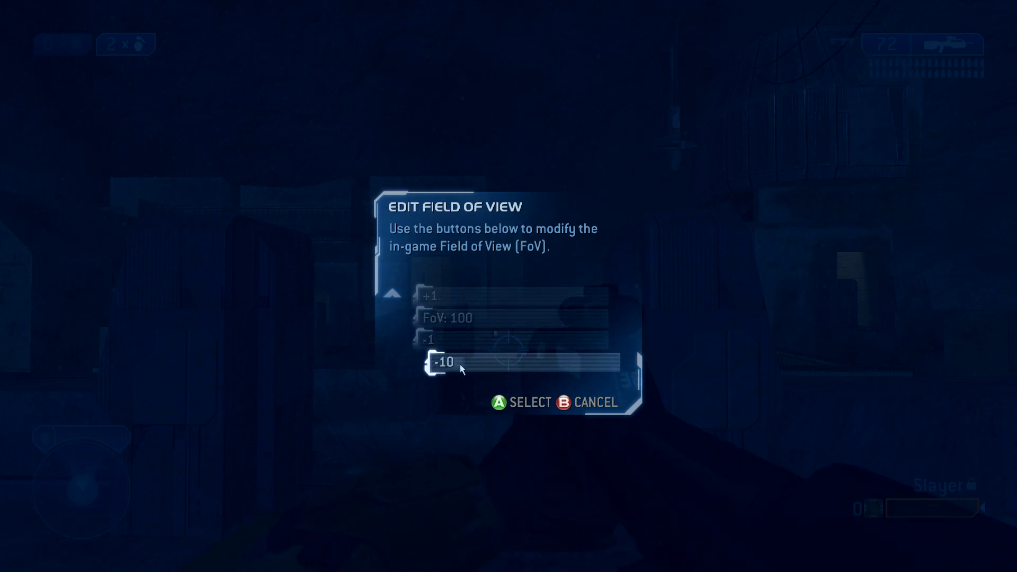
click(460, 364)
click(460, 364)
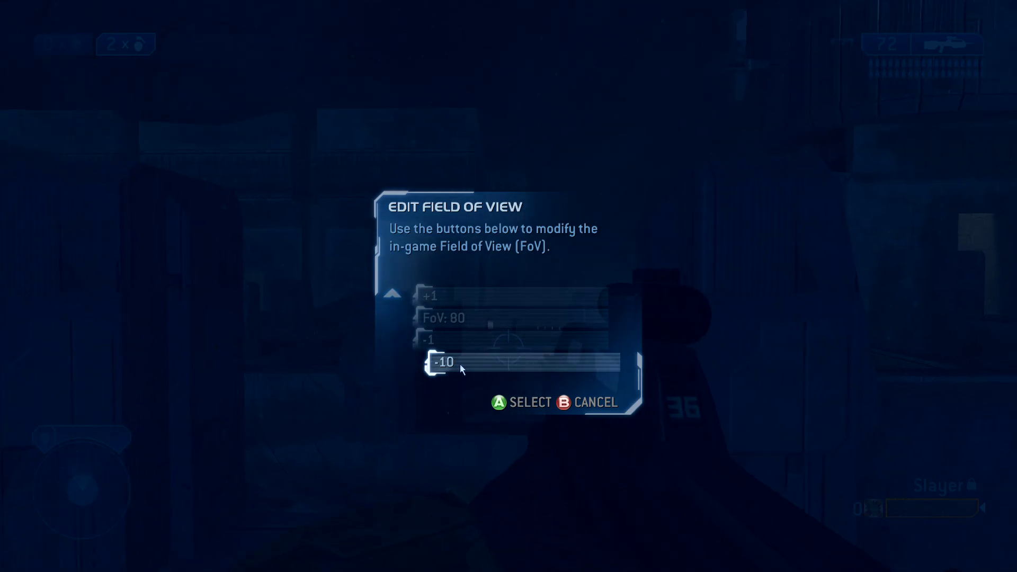
click(460, 364)
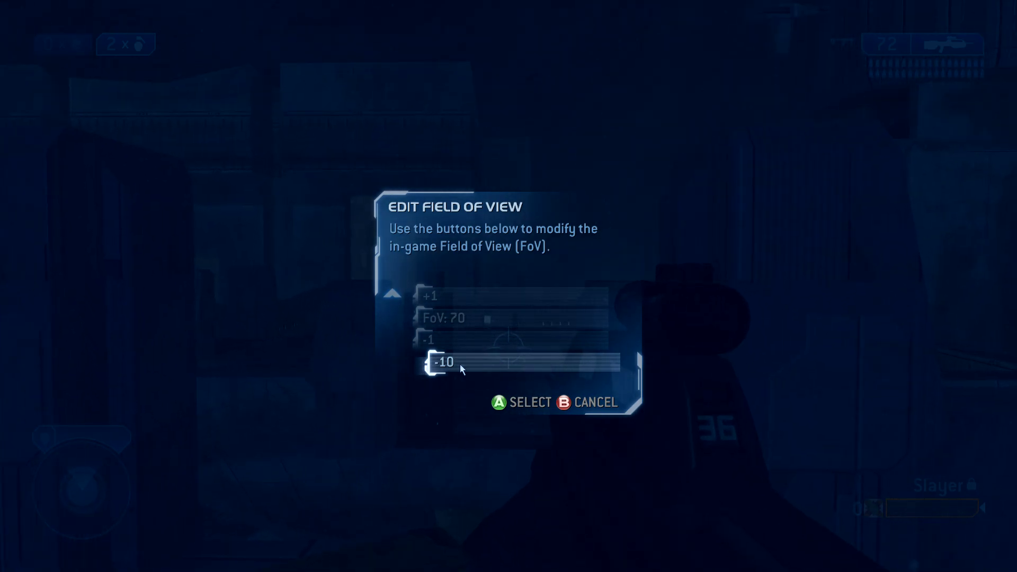
click(486, 296)
click(486, 296)
click(486, 296)
click(486, 296)
click(486, 296)
click(487, 295)
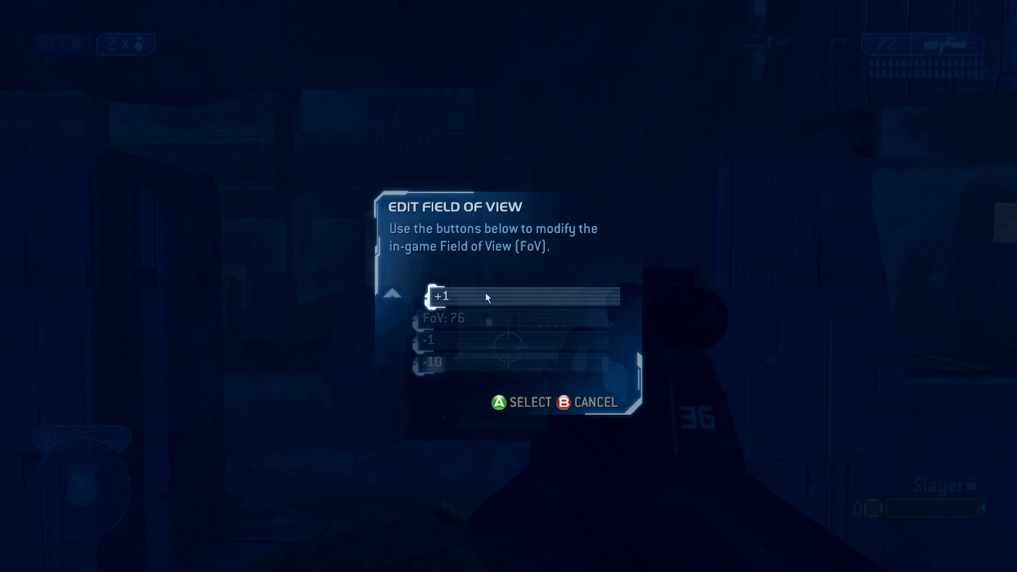
click(486, 296)
click(486, 297)
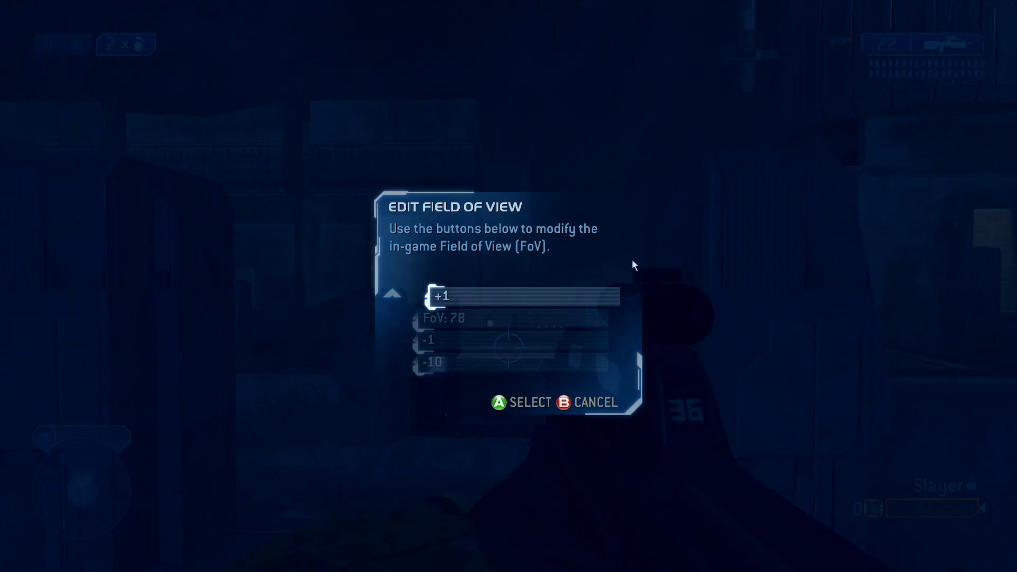
click(592, 403)
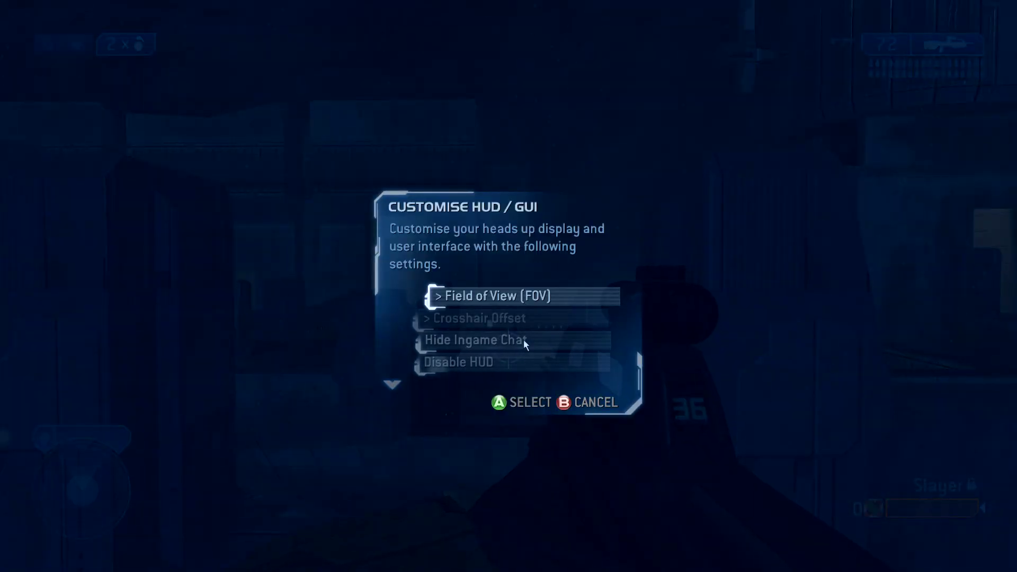
Enable crosshair offset and set it to 0.138
click(513, 319)
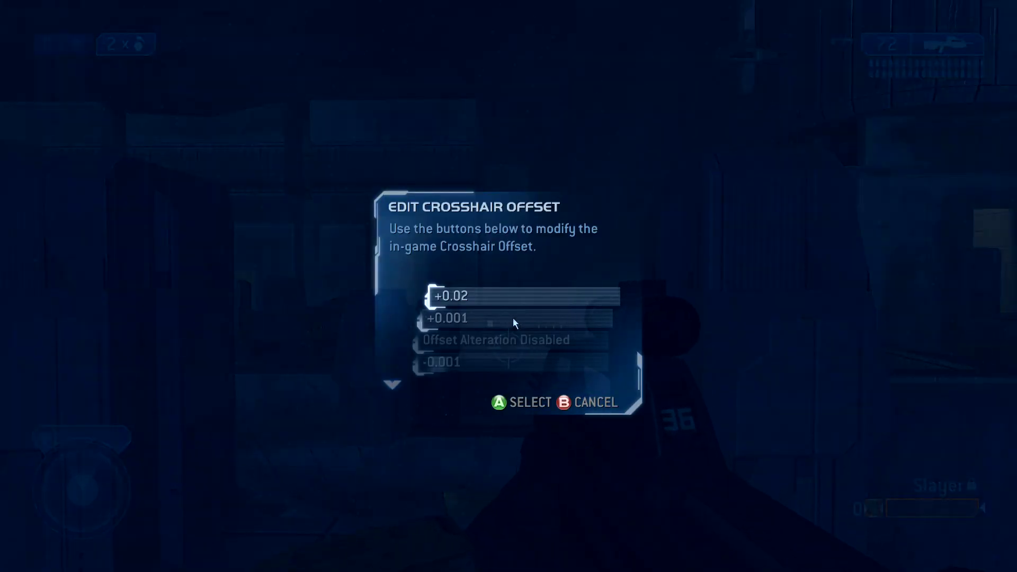
click(506, 344)
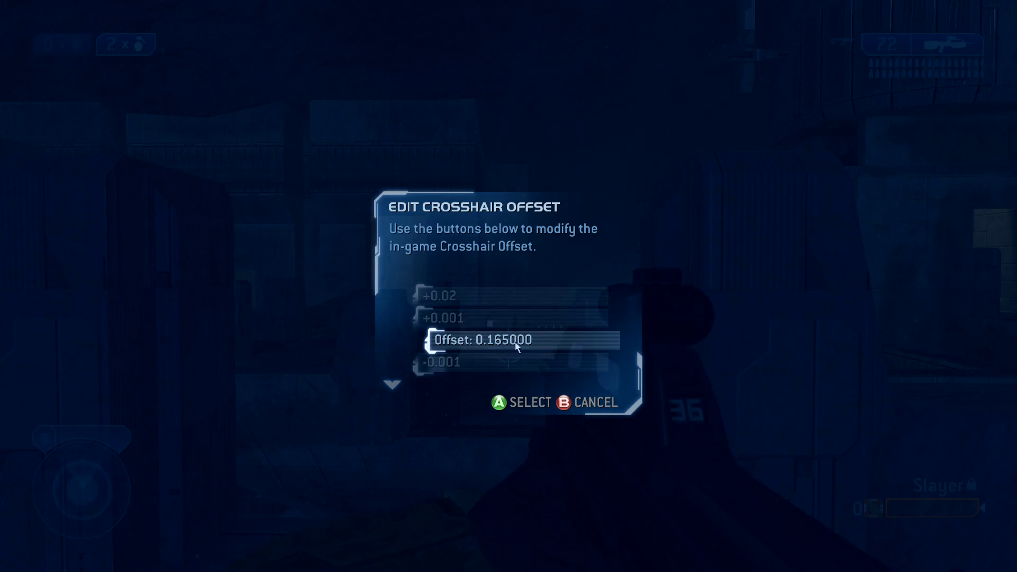
scroll(473, 363, down, 1)
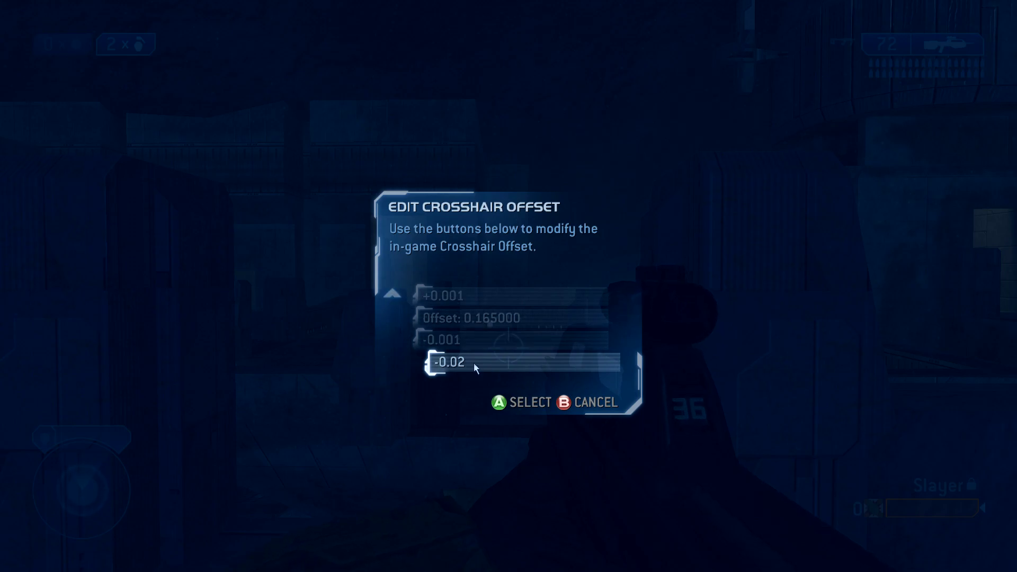
click(474, 363)
click(473, 364)
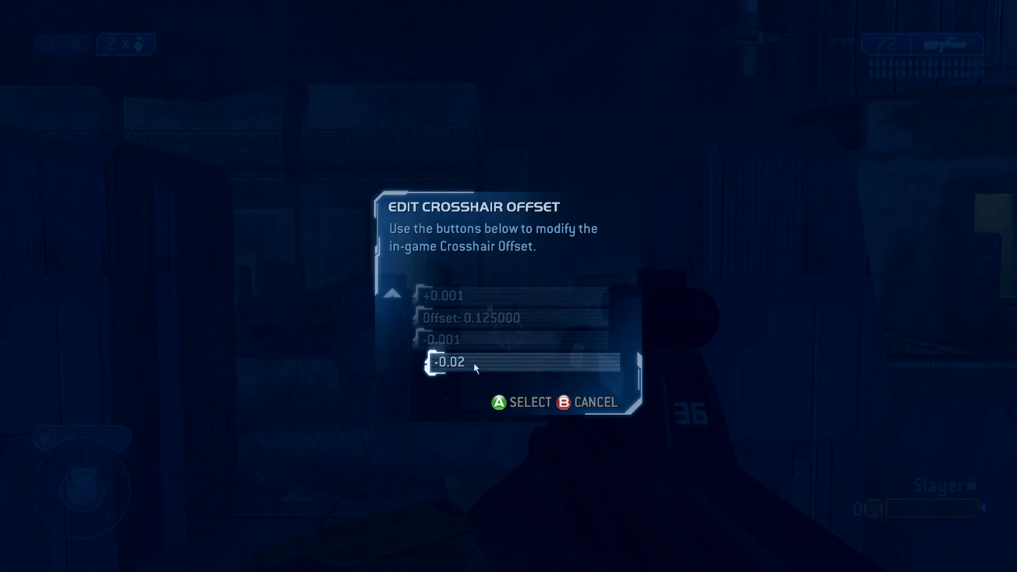
click(460, 293)
click(460, 293)
click(460, 294)
click(460, 294)
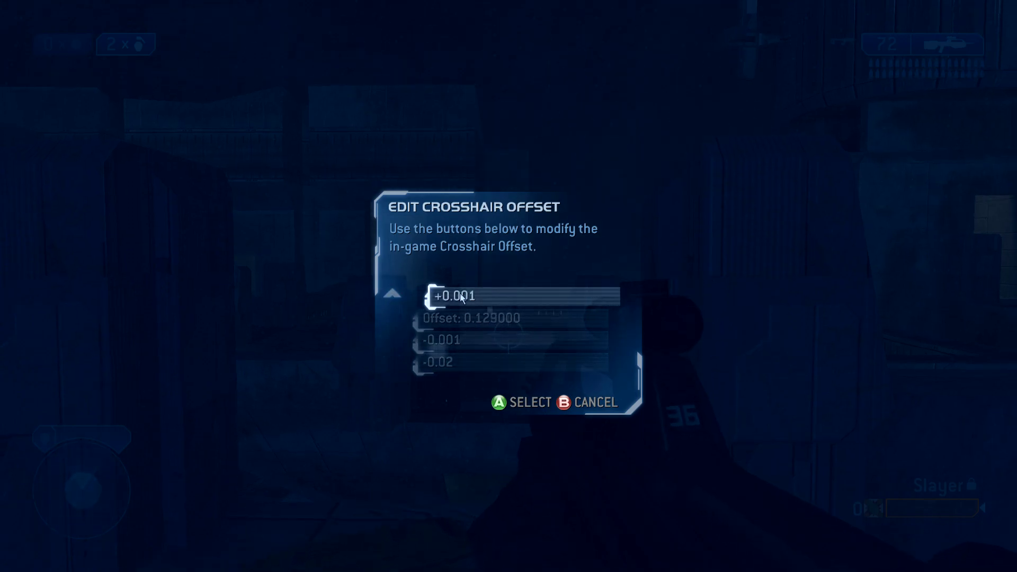
click(460, 293)
click(460, 294)
click(460, 293)
click(460, 293)
click(460, 293)
click(459, 293)
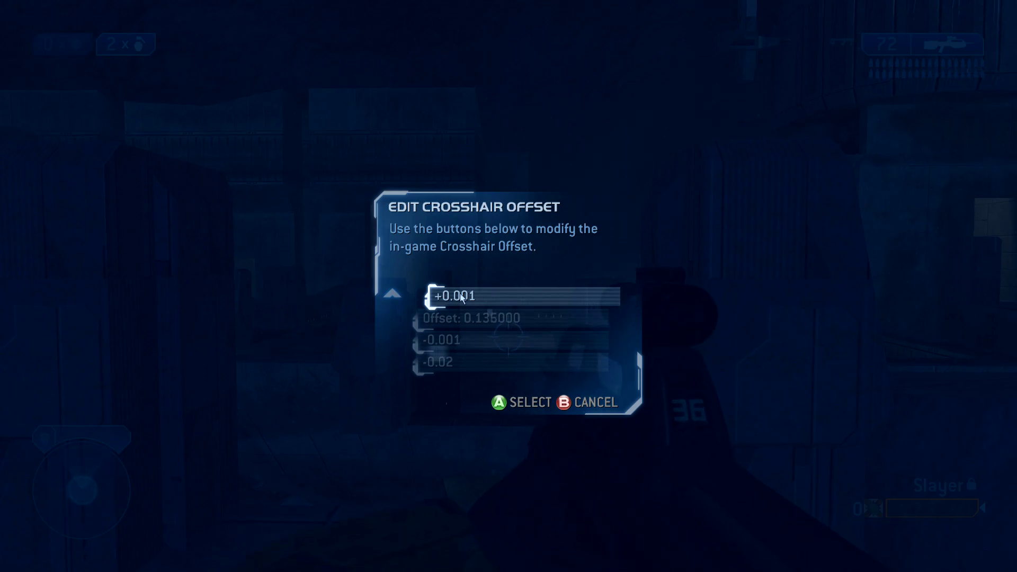
click(460, 293)
click(460, 293)
click(460, 294)
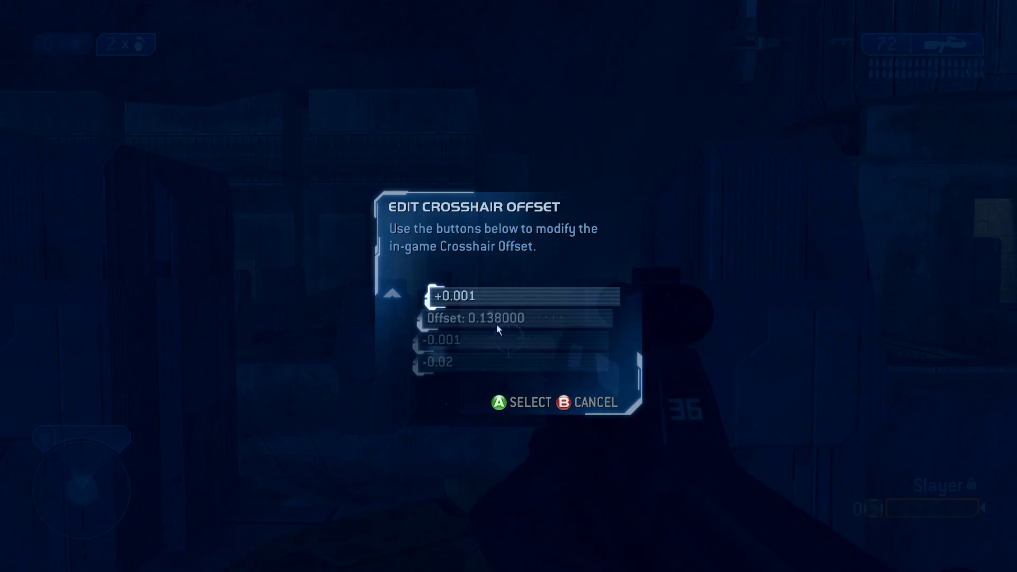
Back out of all settings menus to the match and melee with the rifle
click(586, 401)
click(586, 402)
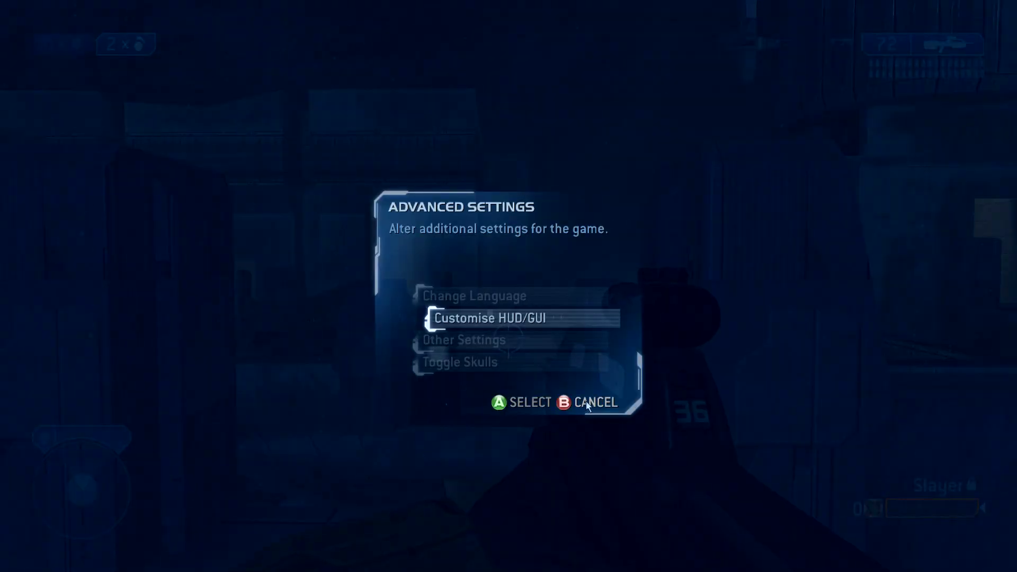
click(586, 401)
click(586, 402)
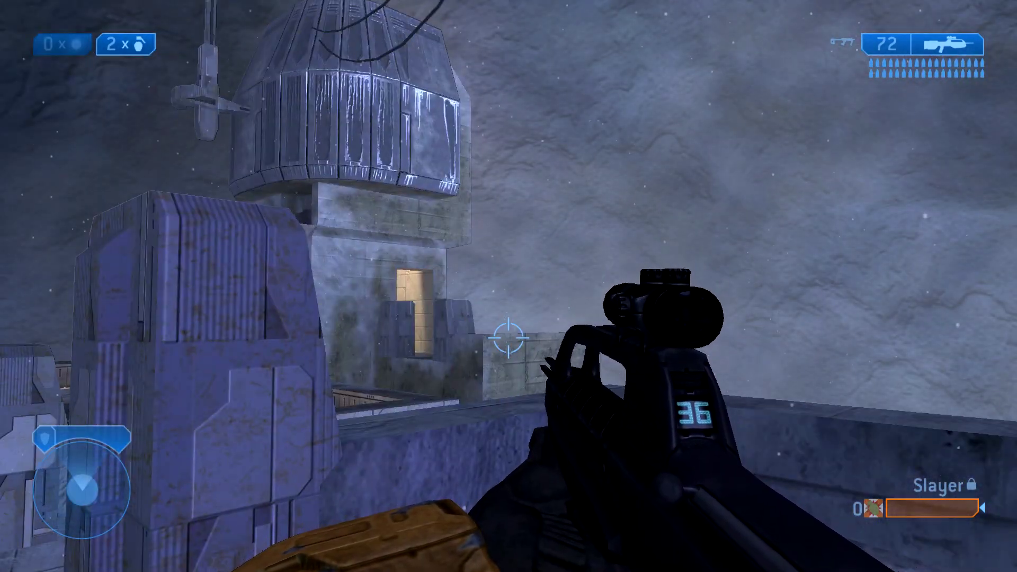
key(q)
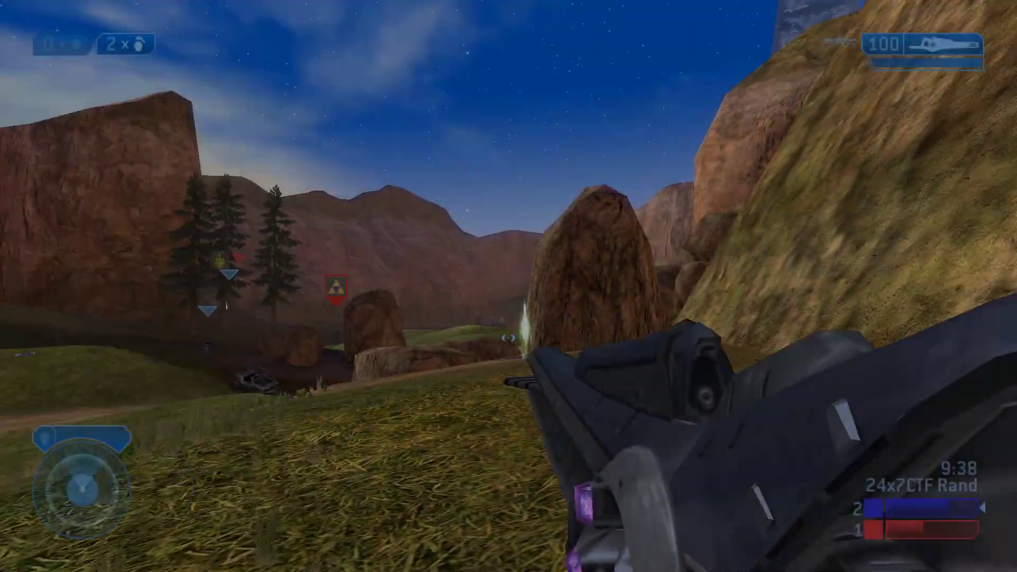
Scope in and snipe the enemy near the Warthog
right_click(508, 286)
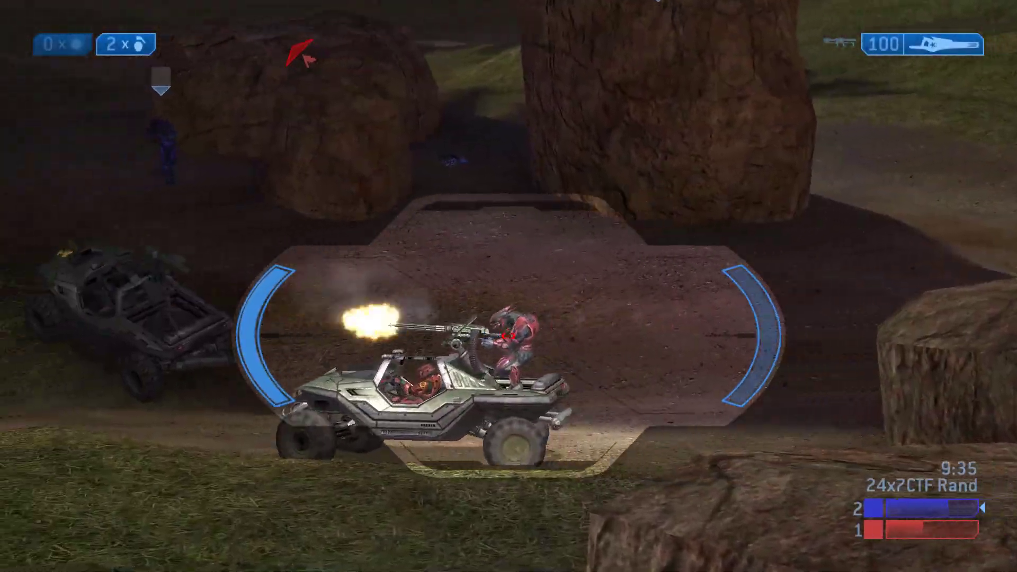
click(508, 286)
click(509, 286)
click(509, 286)
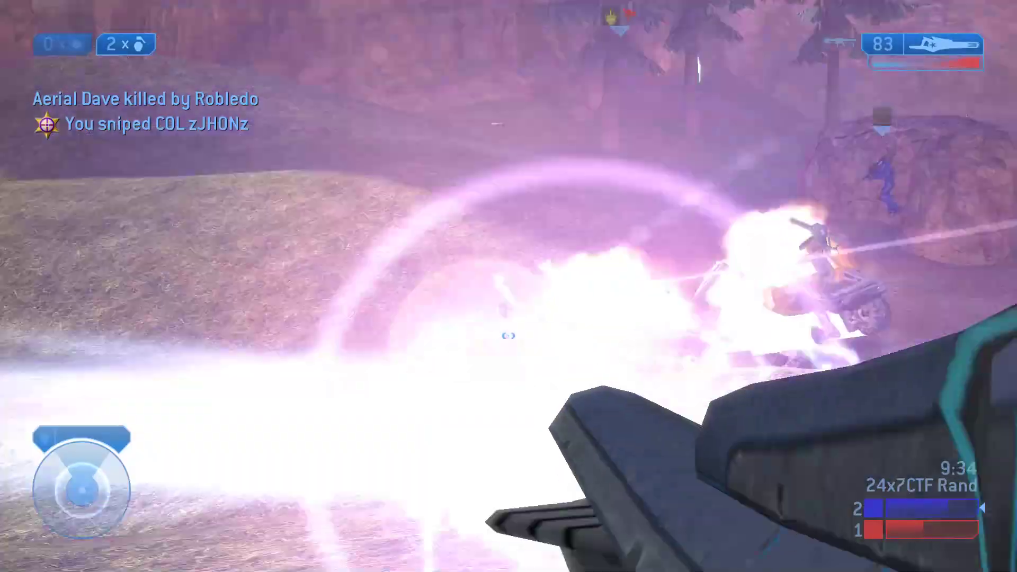